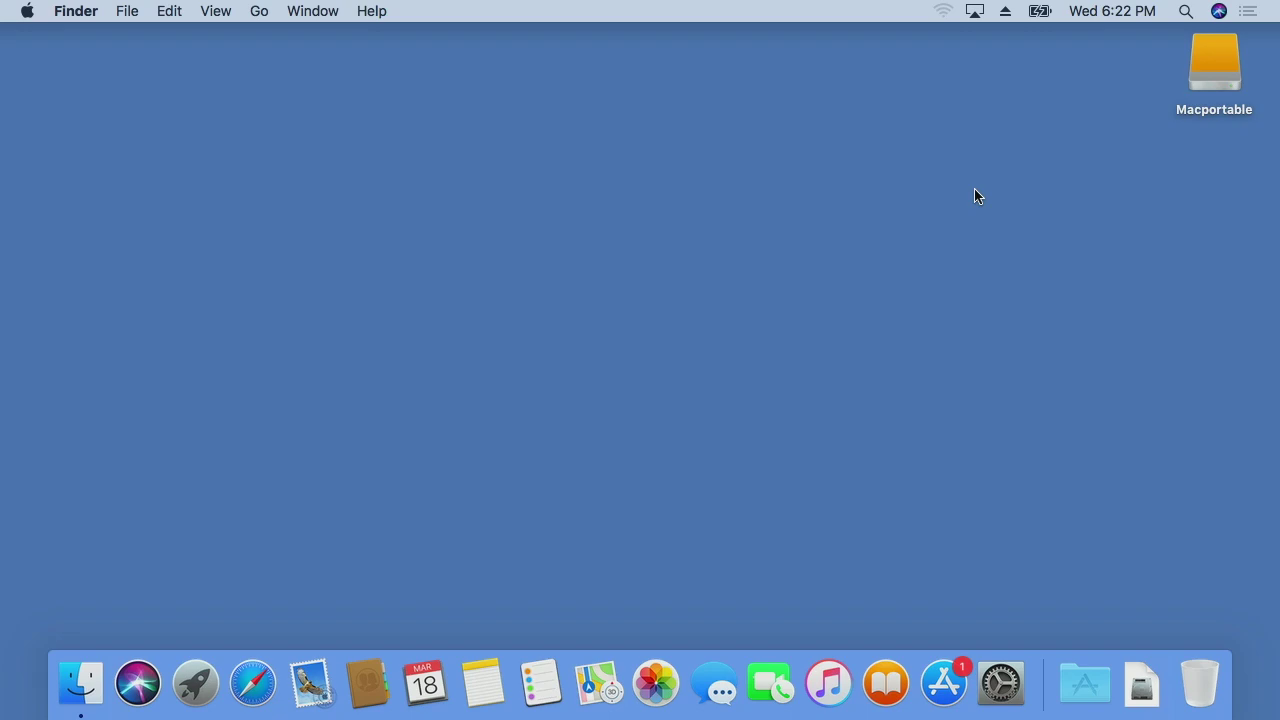
# - Check the format and capacity of the Macportable drive in its info window
pyautogui.click(1217, 85)
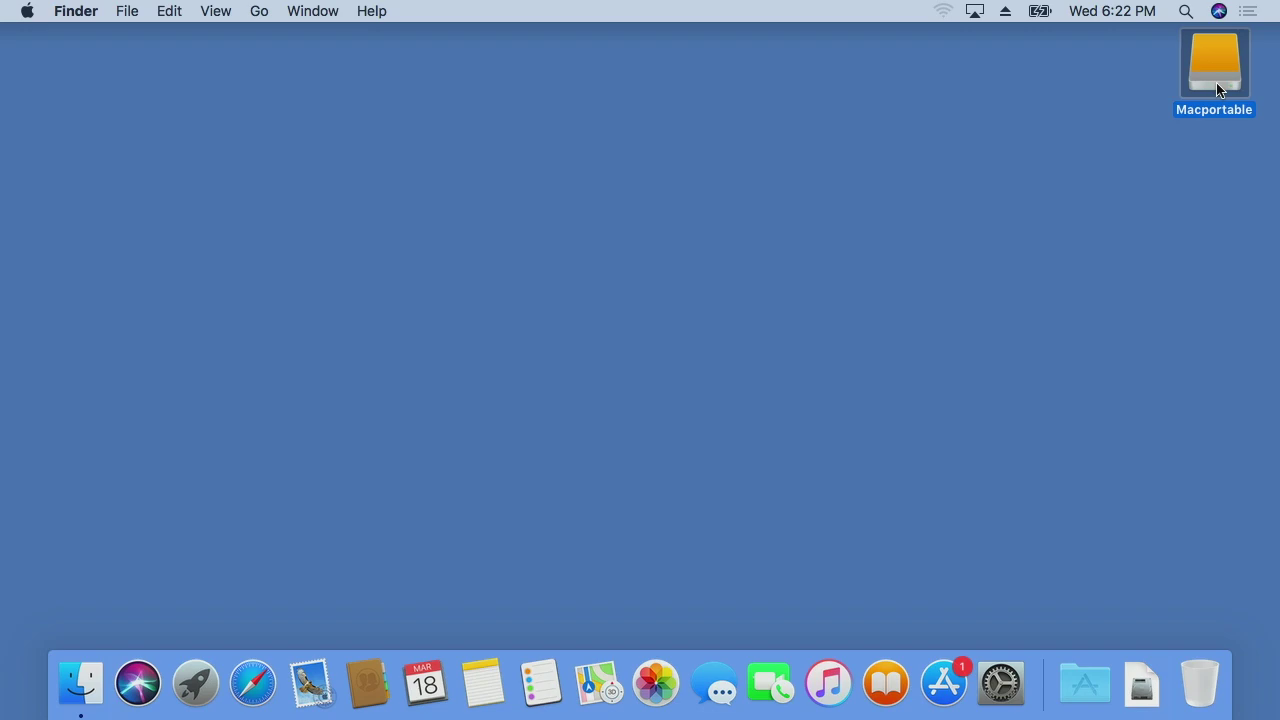
pyautogui.press('super+i')
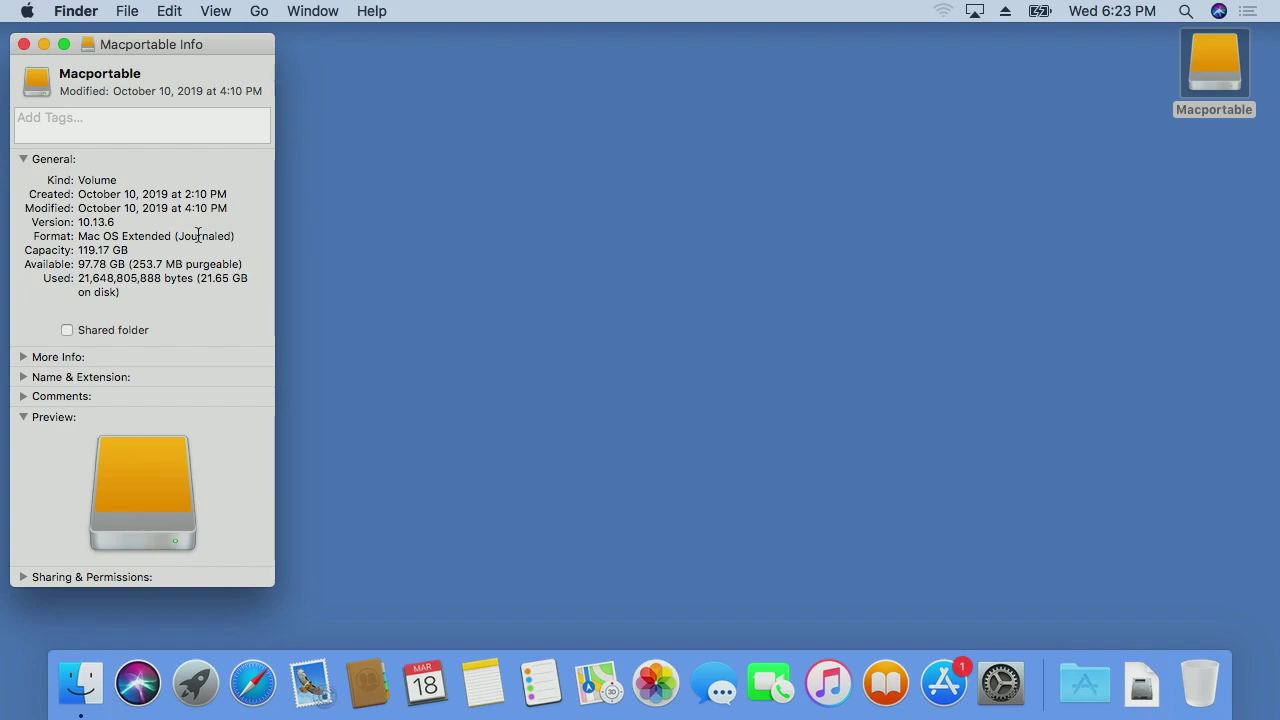
pyautogui.press('super+w')
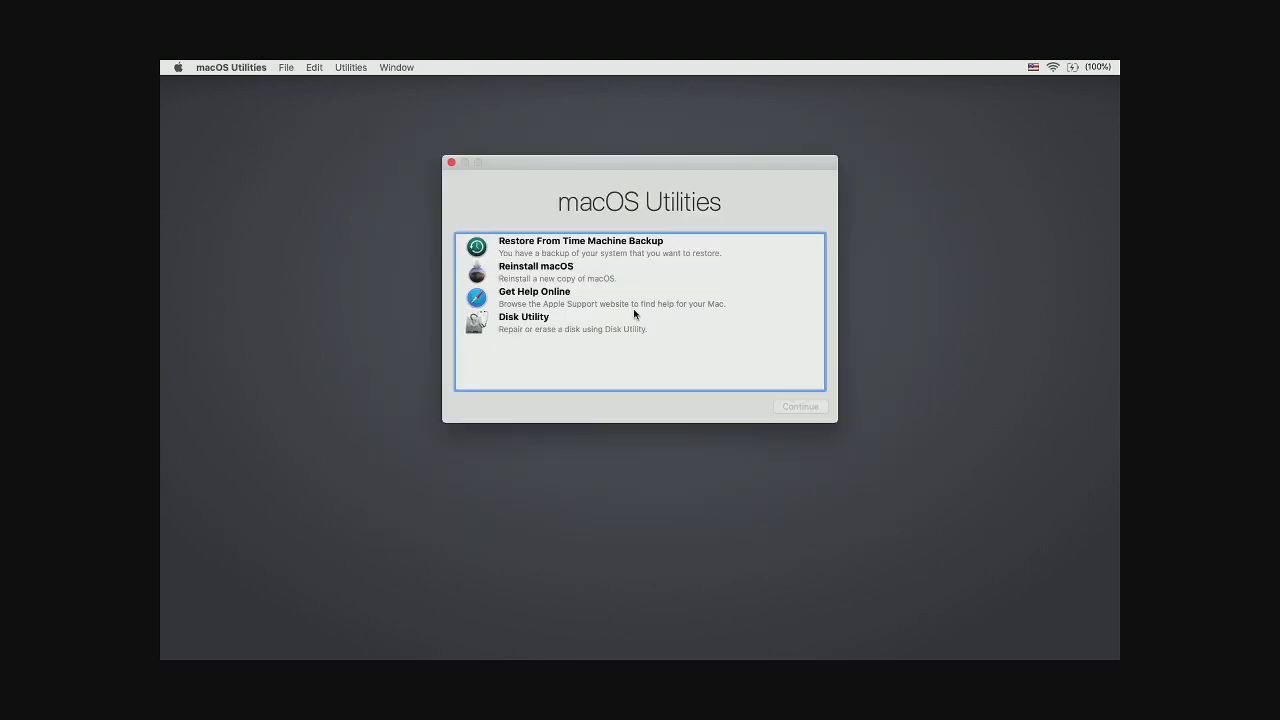
# - Open Disk Utility from macOS Utilities and compare the details of the Macportable and Macintosh HD volumes
pyautogui.click(556, 323)
pyautogui.click(796, 407)
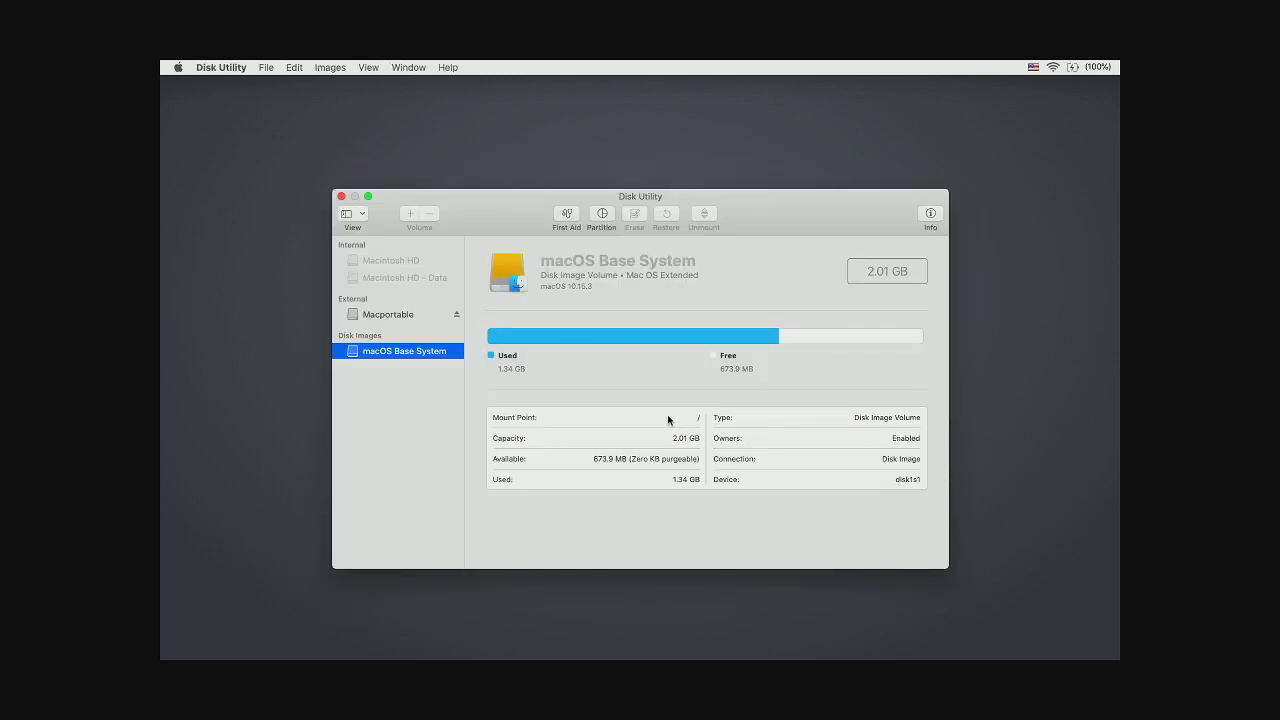
pyautogui.click(390, 317)
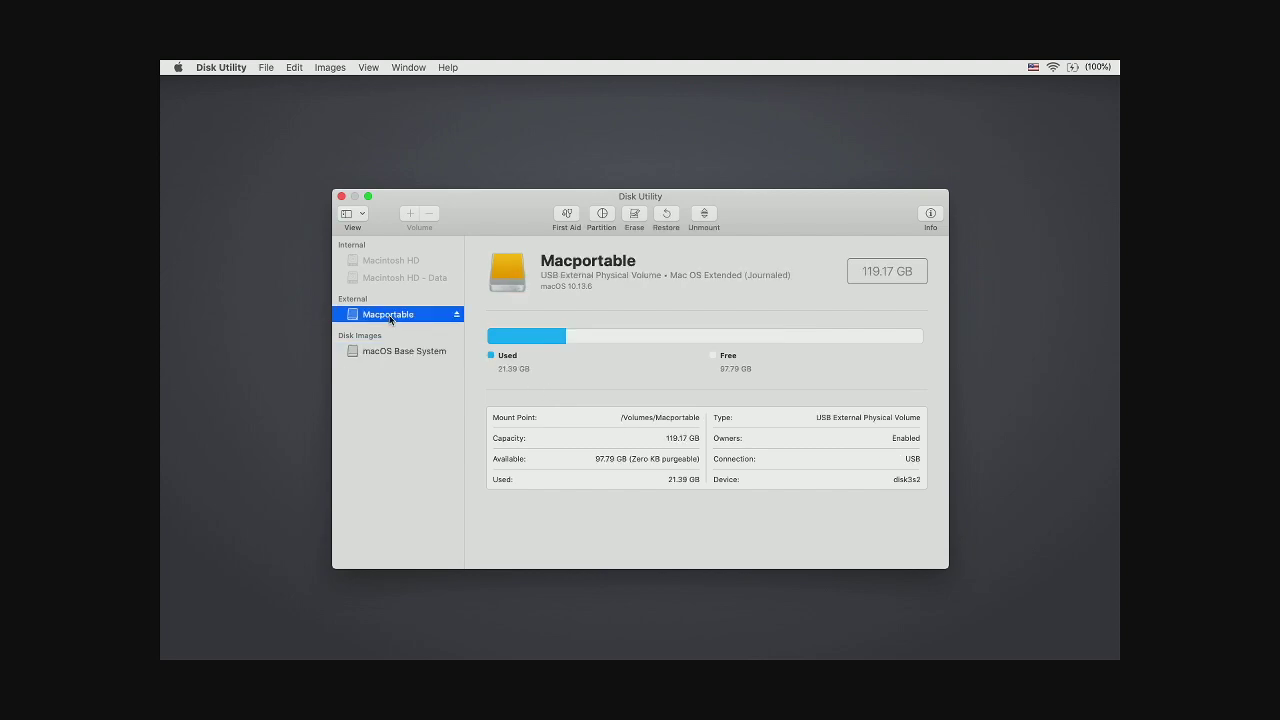
pyautogui.click(393, 266)
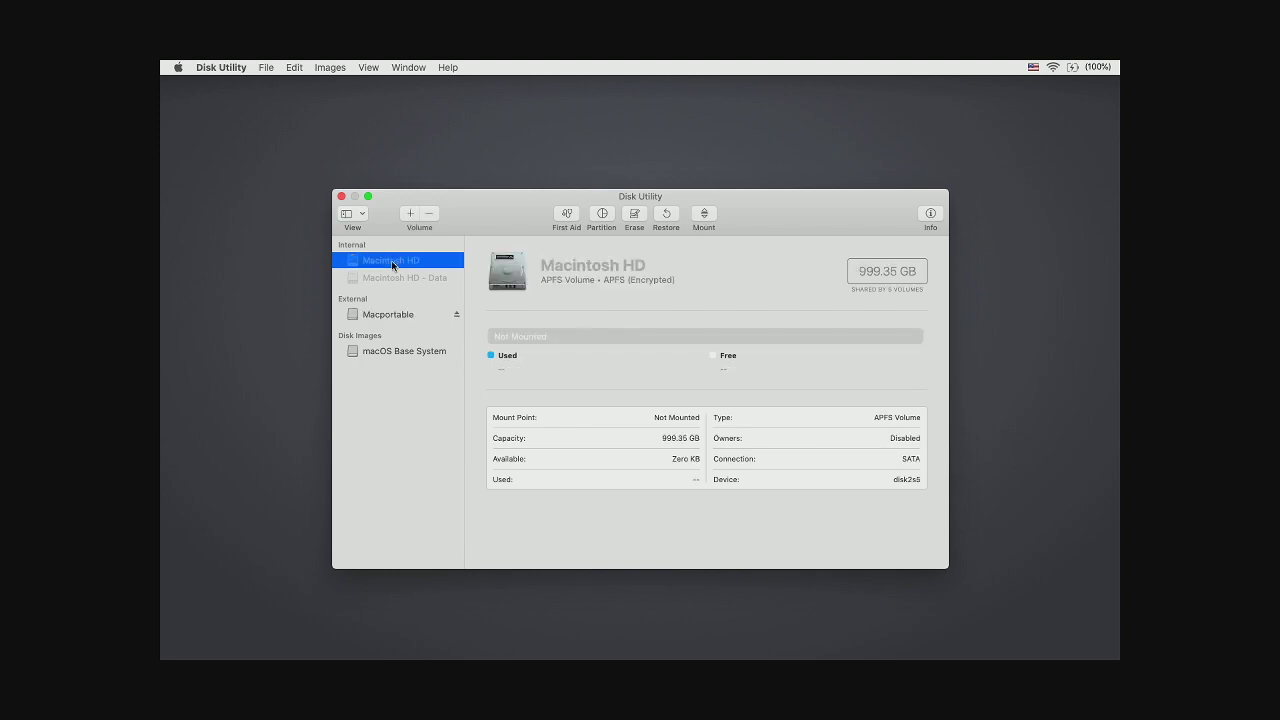
# - Unmount the Macportable volume and convert it to APFS with the conversion details shown, finishing by closing Disk Utility
pyautogui.click(457, 315)
pyautogui.click(289, 66)
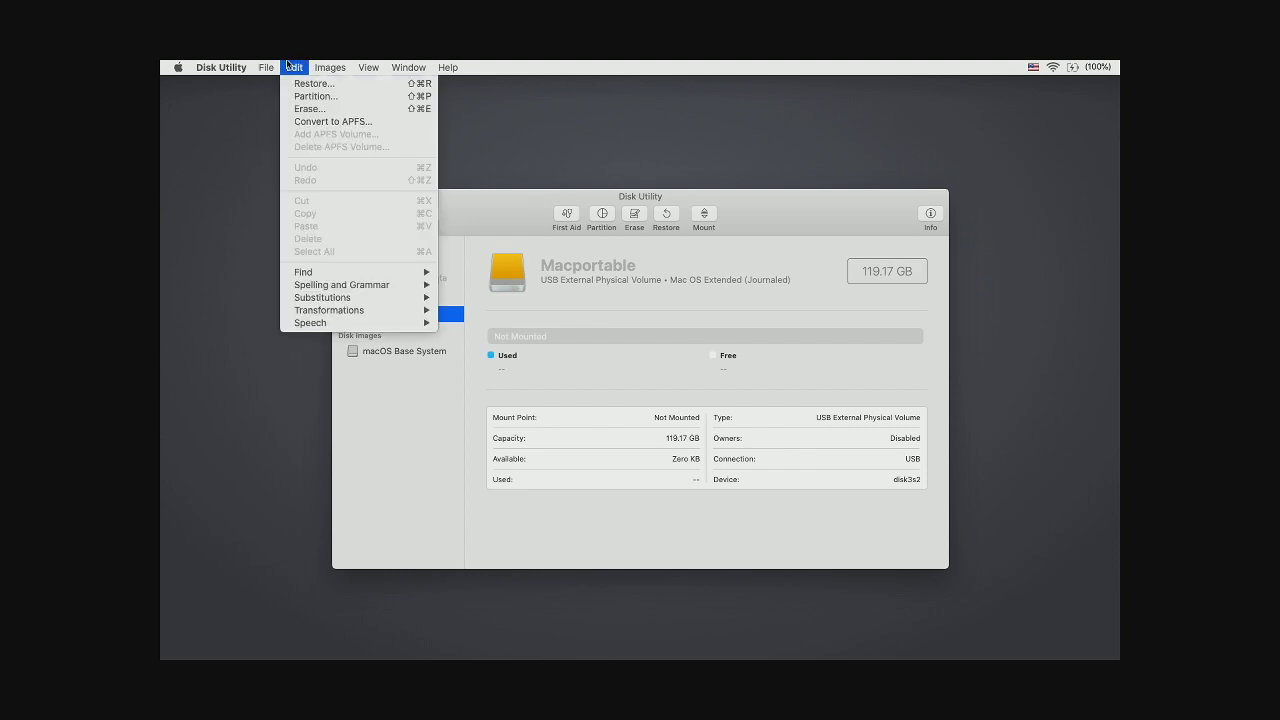
pyautogui.click(308, 121)
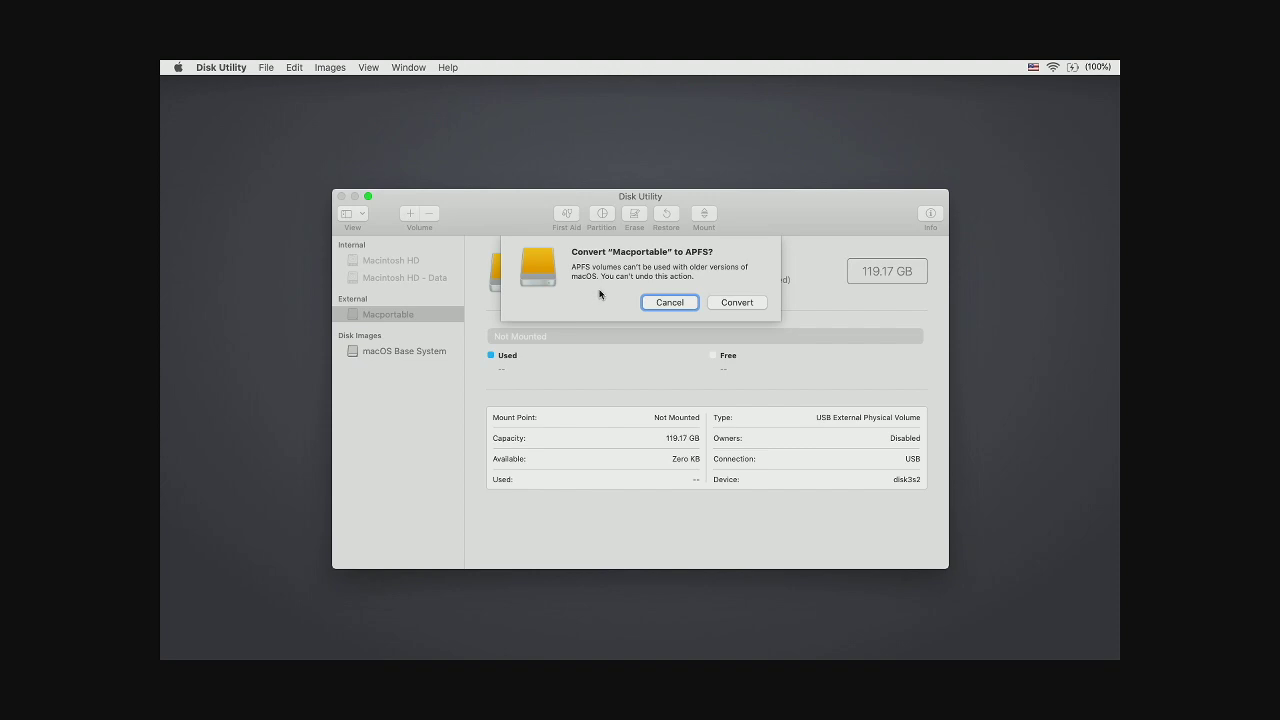
pyautogui.click(736, 303)
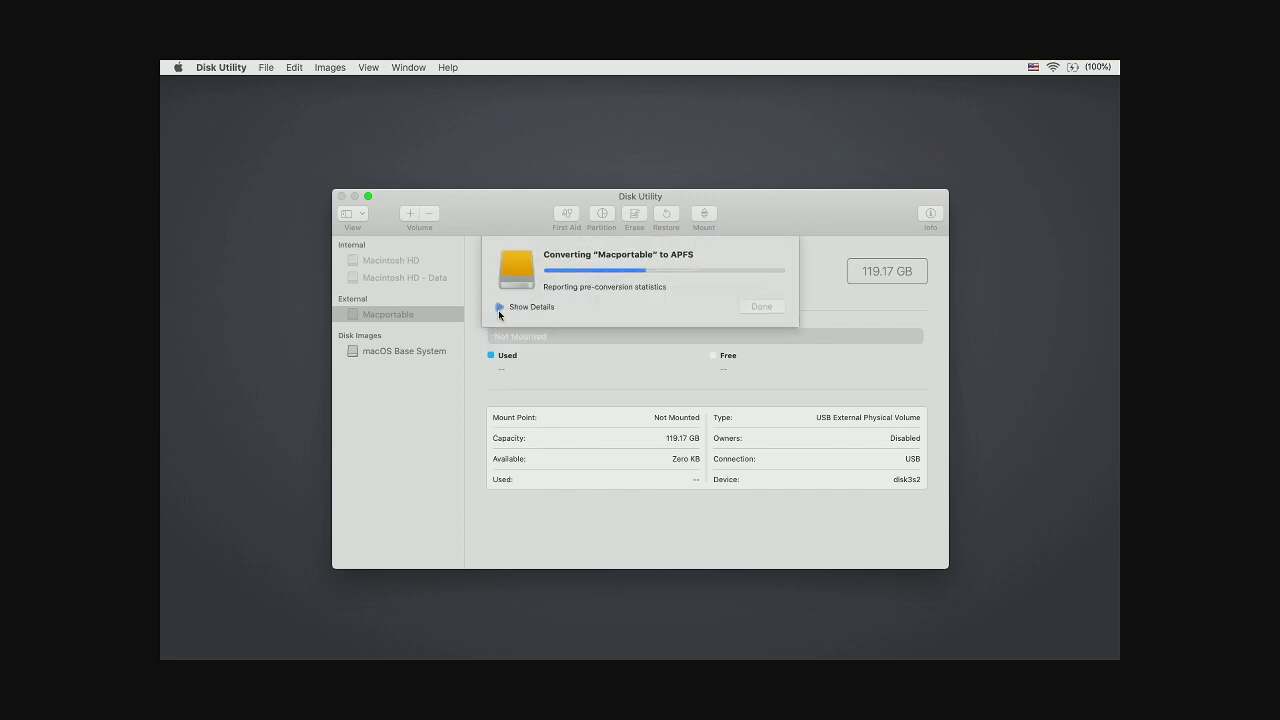
pyautogui.click(499, 310)
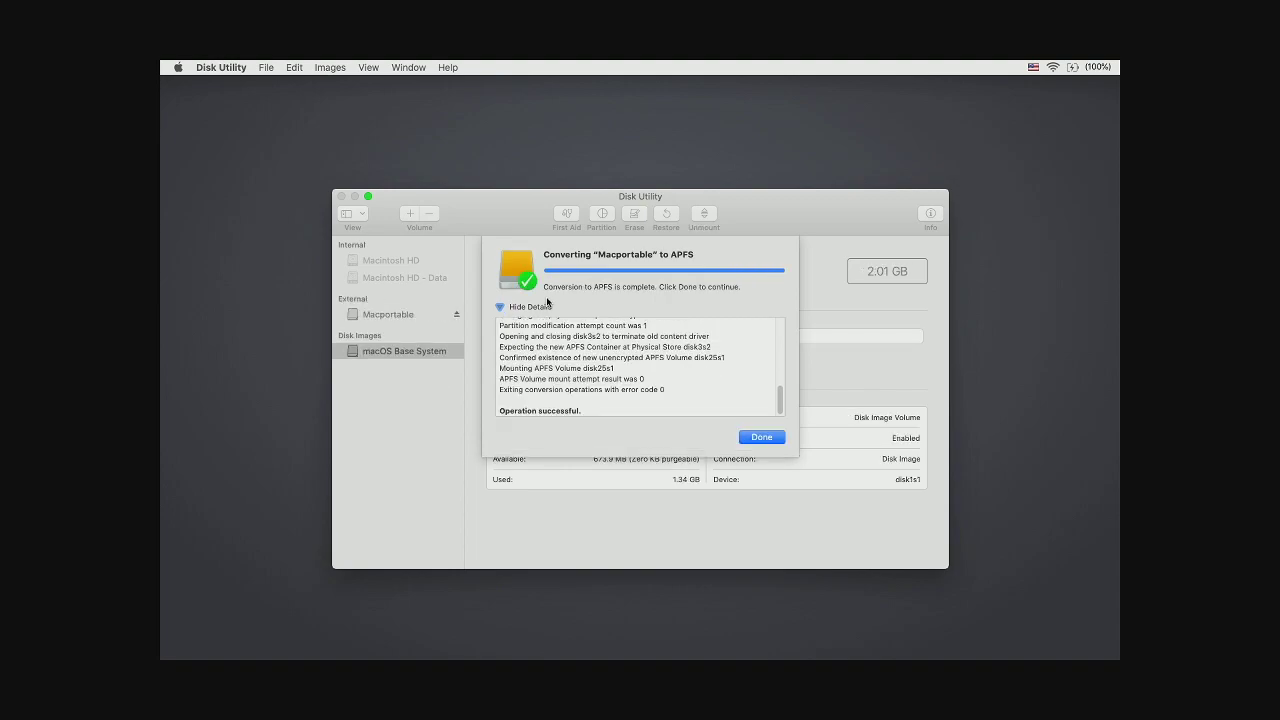
pyautogui.press('Return')
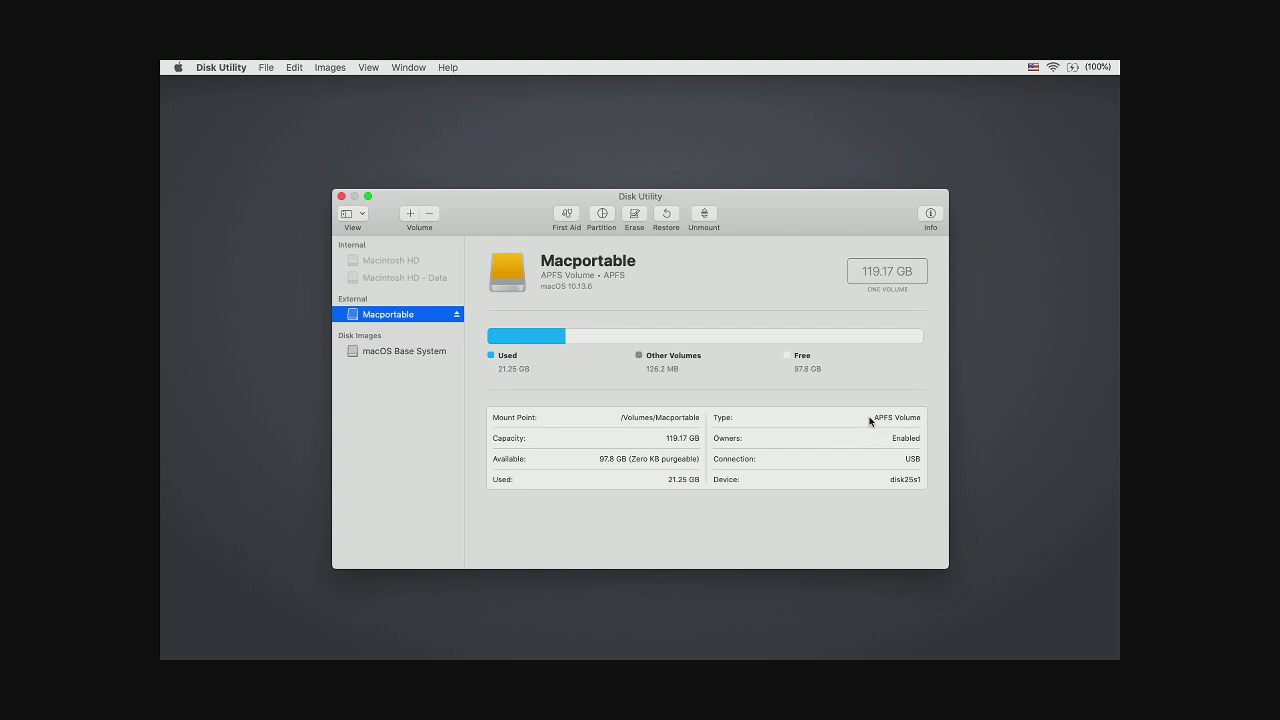
pyautogui.click(341, 196)
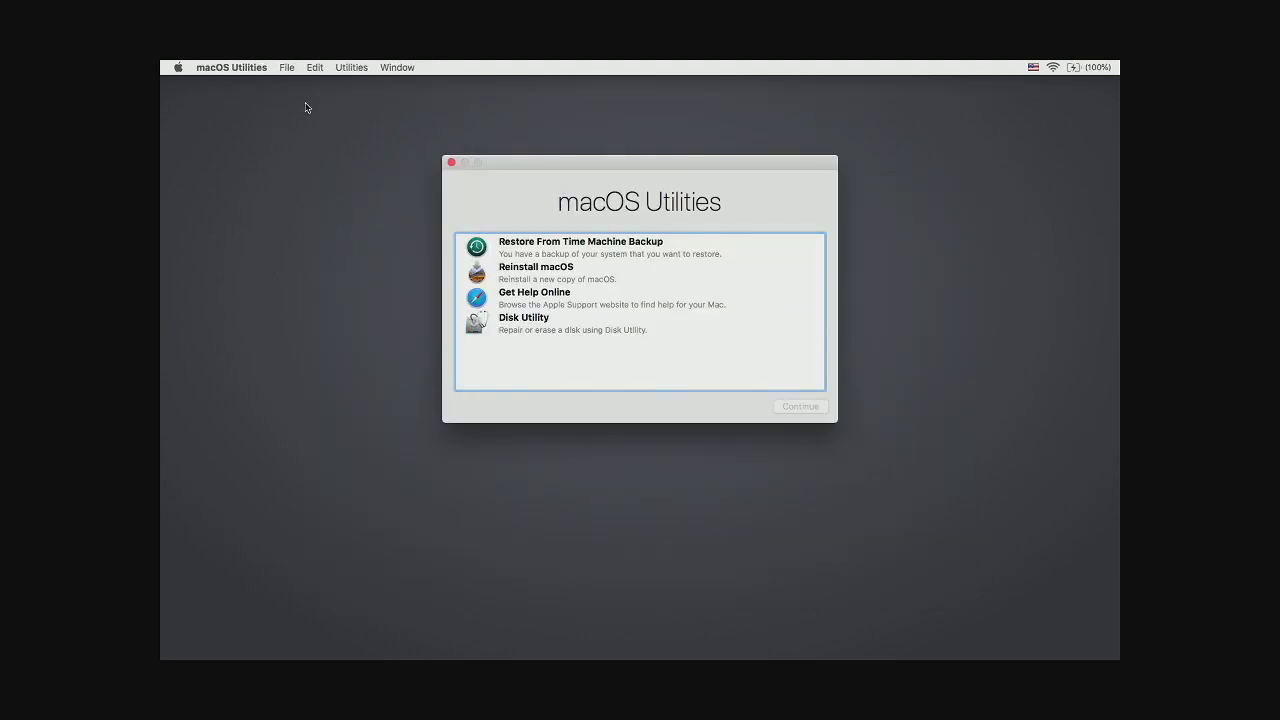
# - Try to restart from Macportable as the startup disk, and quit Startup Disk
pyautogui.click(240, 67)
pyautogui.click(258, 192)
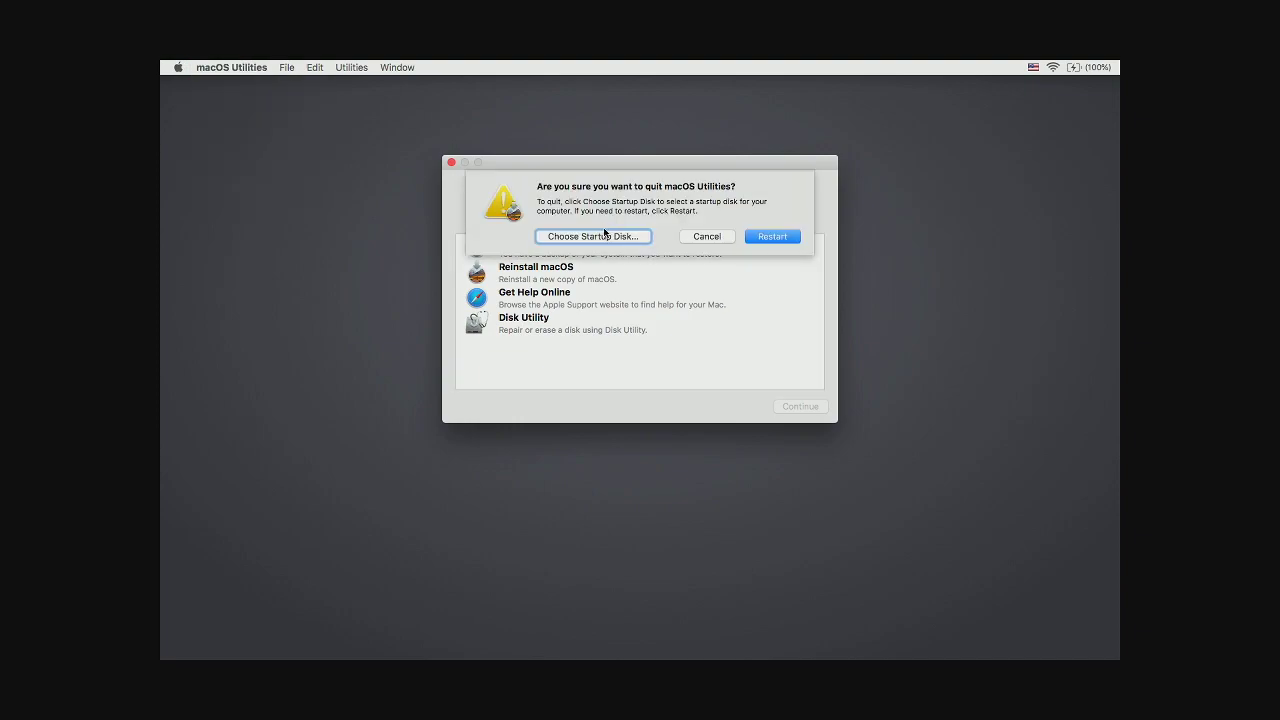
pyautogui.click(604, 236)
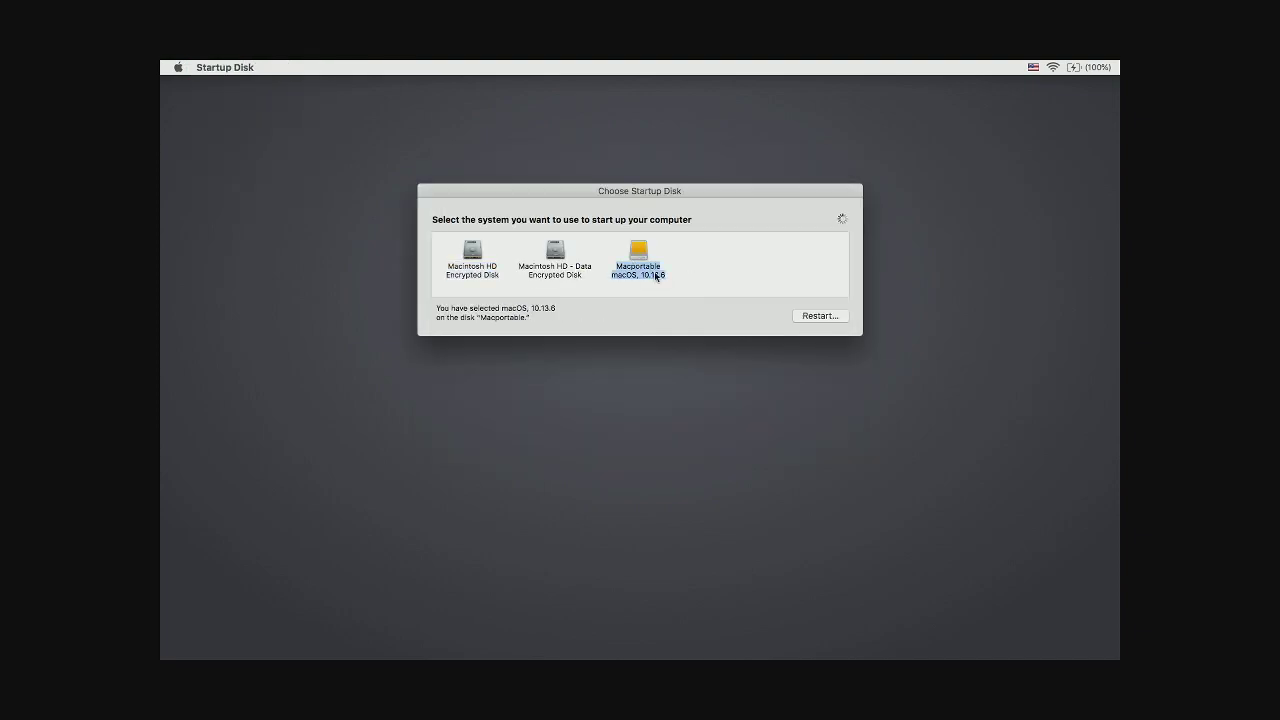
pyautogui.click(817, 316)
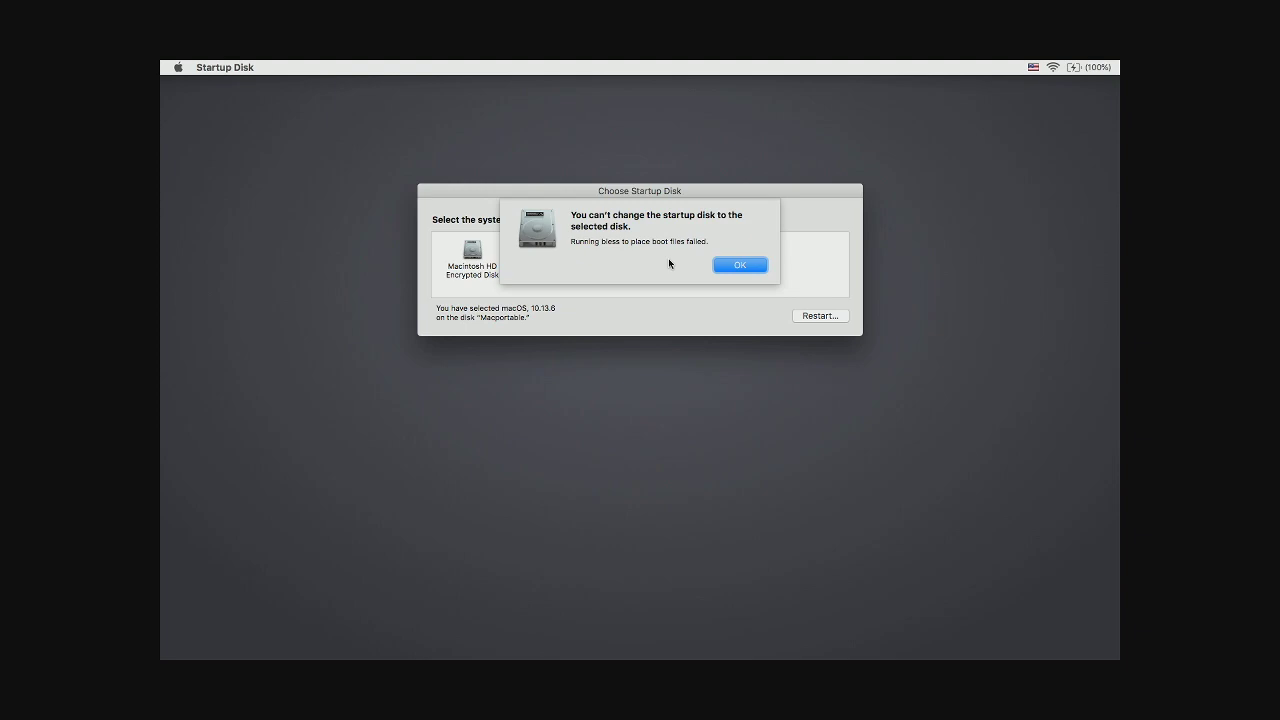
pyautogui.click(737, 266)
pyautogui.click(201, 67)
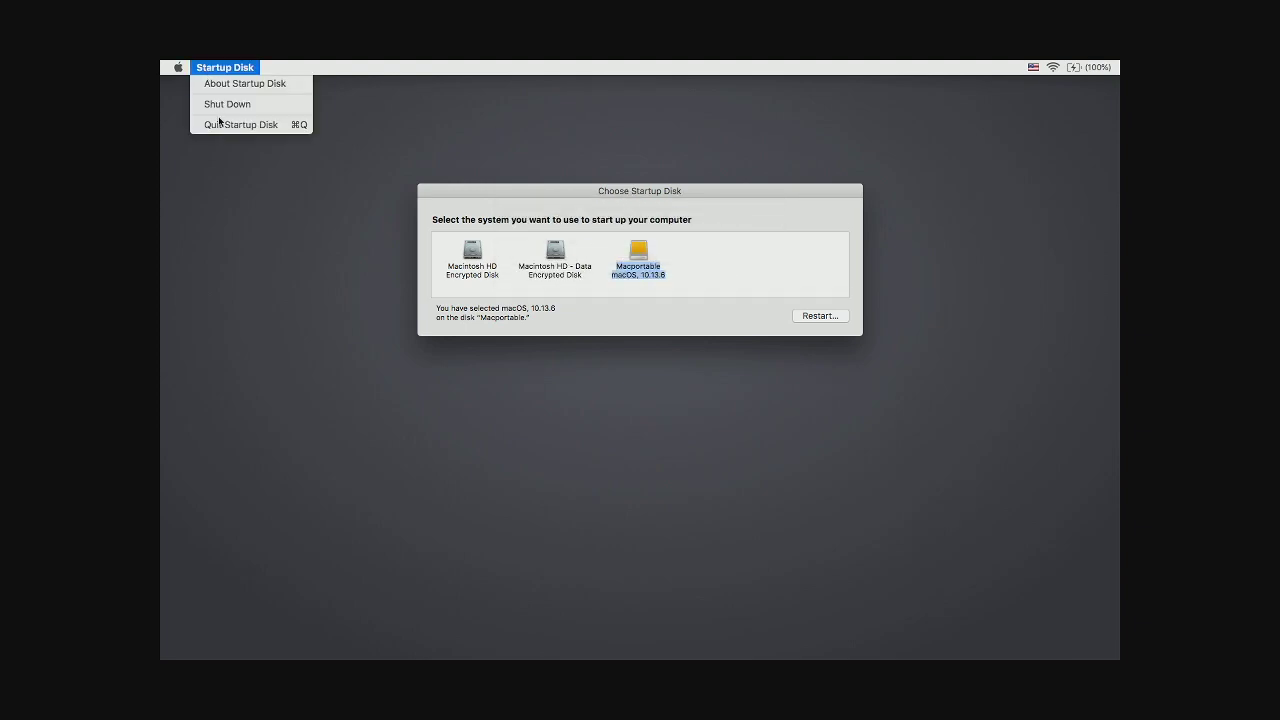
pyautogui.click(230, 124)
# - Open Terminal from macOS Utilities and list the APFS containers with "diskutil apfs list"
pyautogui.click(315, 67)
pyautogui.moveTo(340, 66)
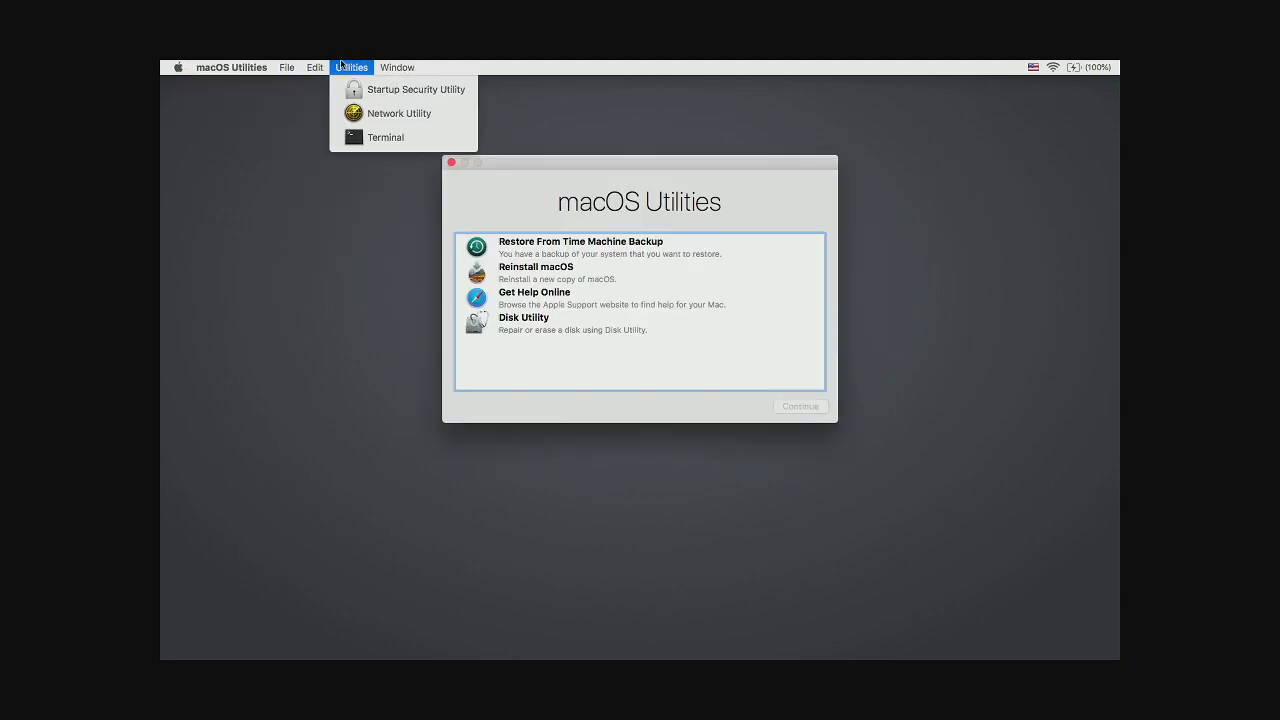
pyautogui.click(345, 137)
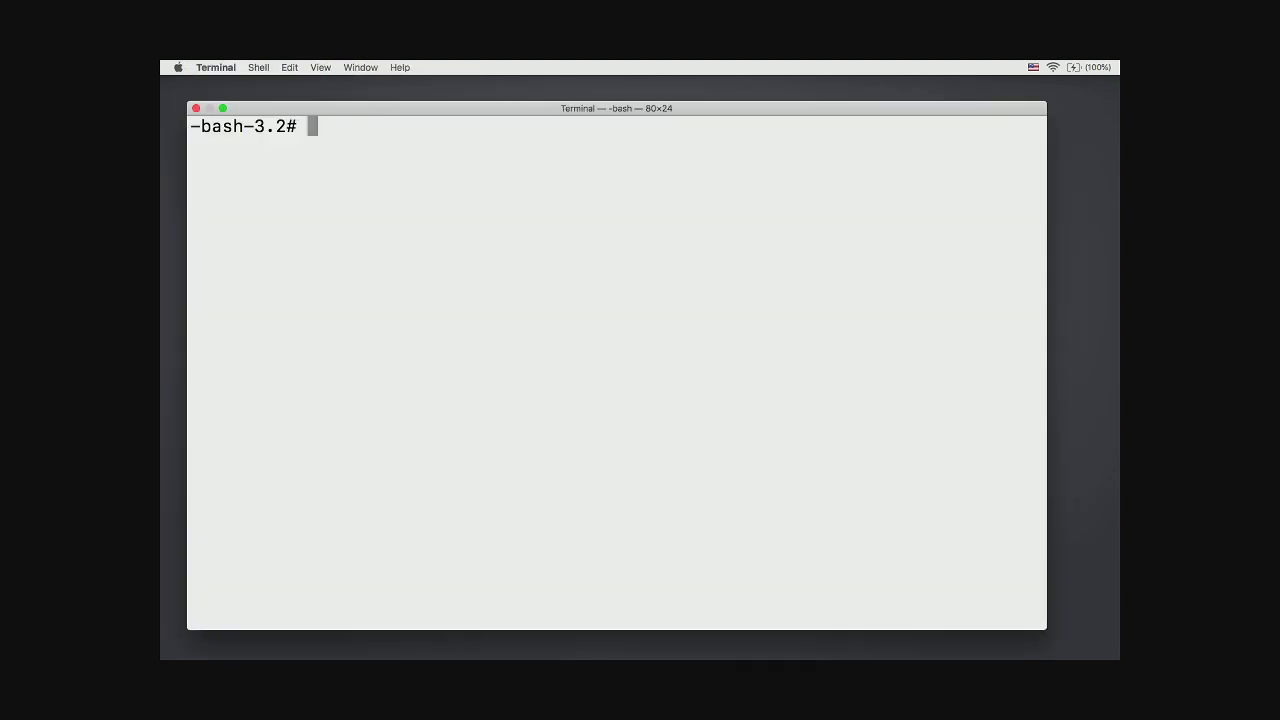
pyautogui.write('diskutil')
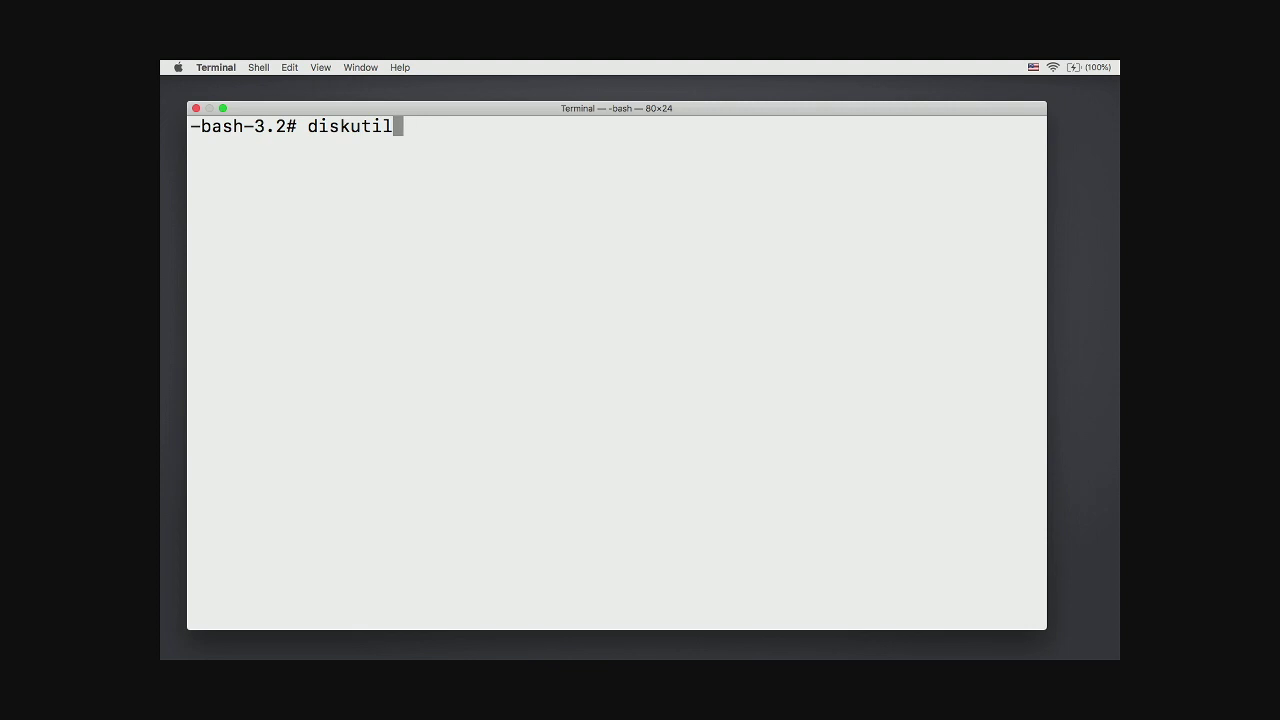
pyautogui.write(' apfs list')
pyautogui.press('Return')
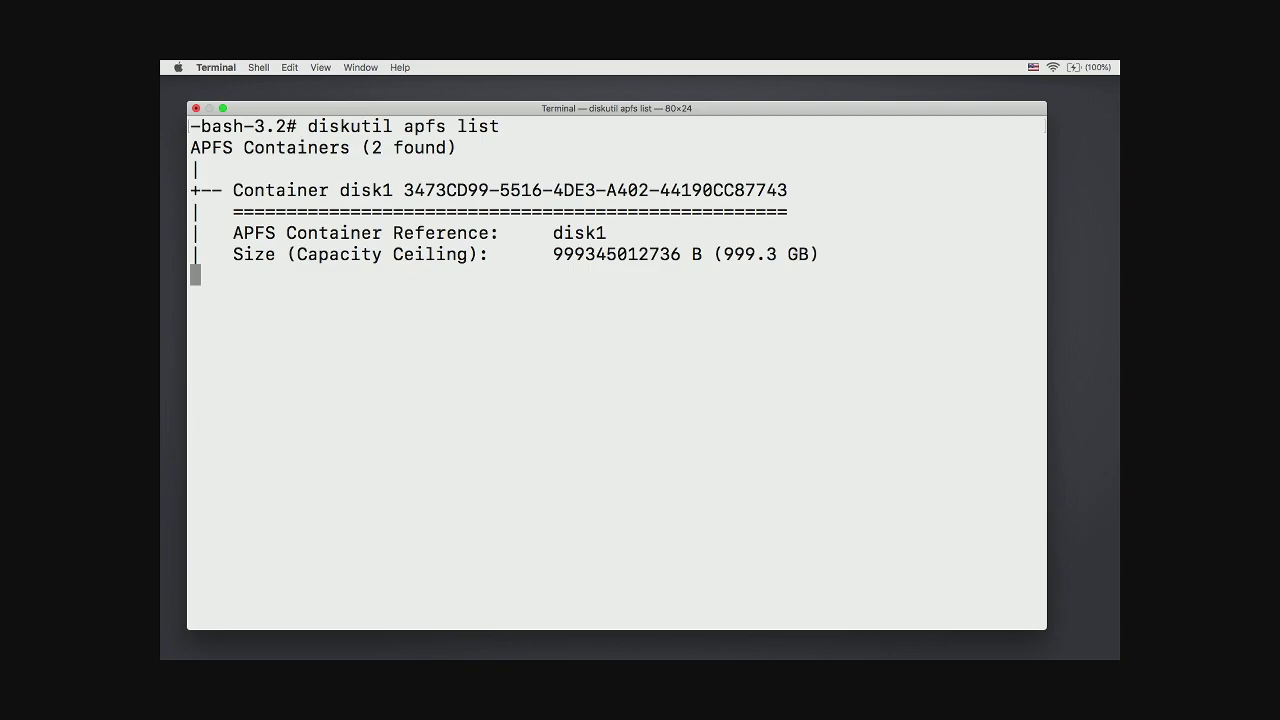
pyautogui.press('Return')
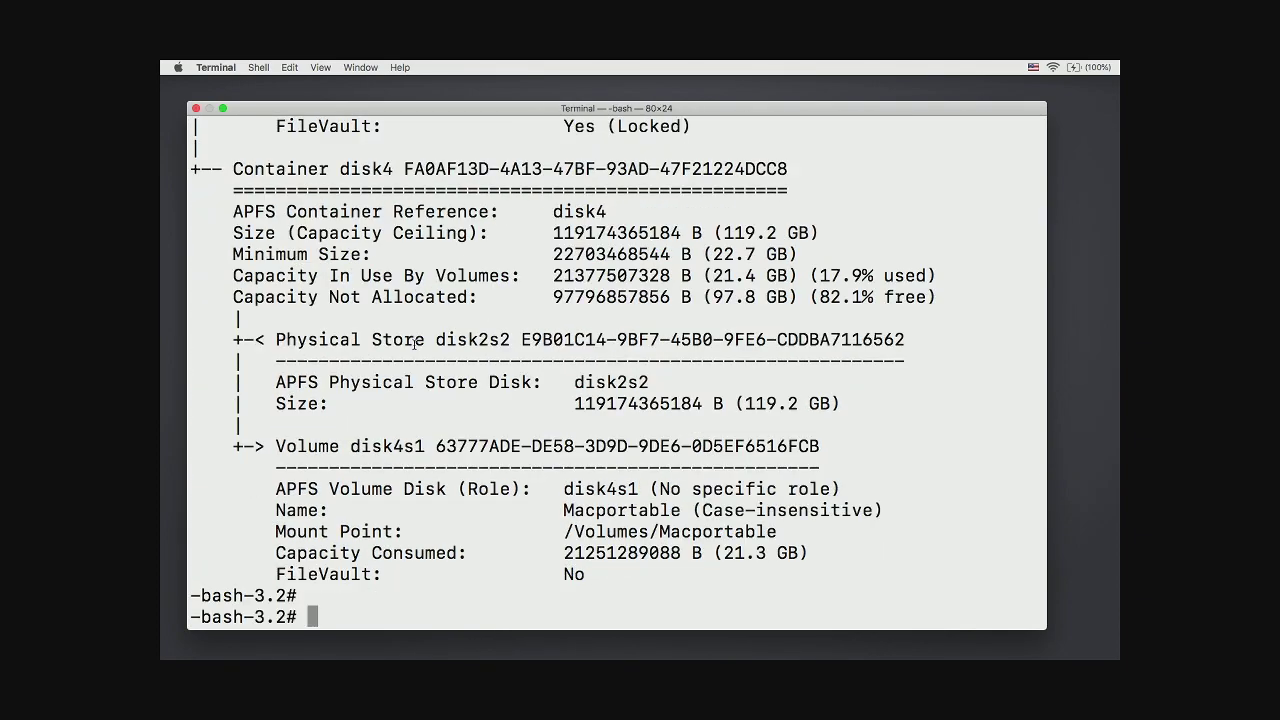
# - Compare the volumes and roles in the internal disk's container with those in Macportable's container, and list the APFS containers again
pyautogui.scroll(20, 414, 343)
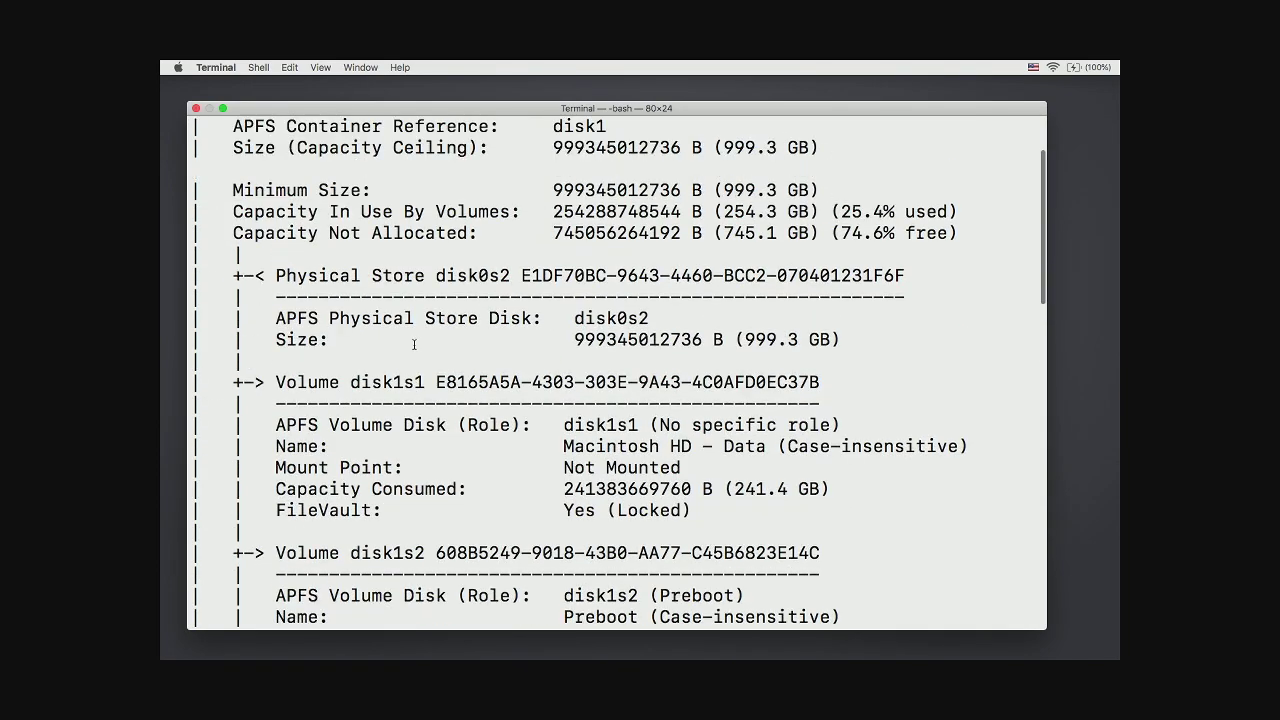
pyautogui.scroll(5, 414, 343)
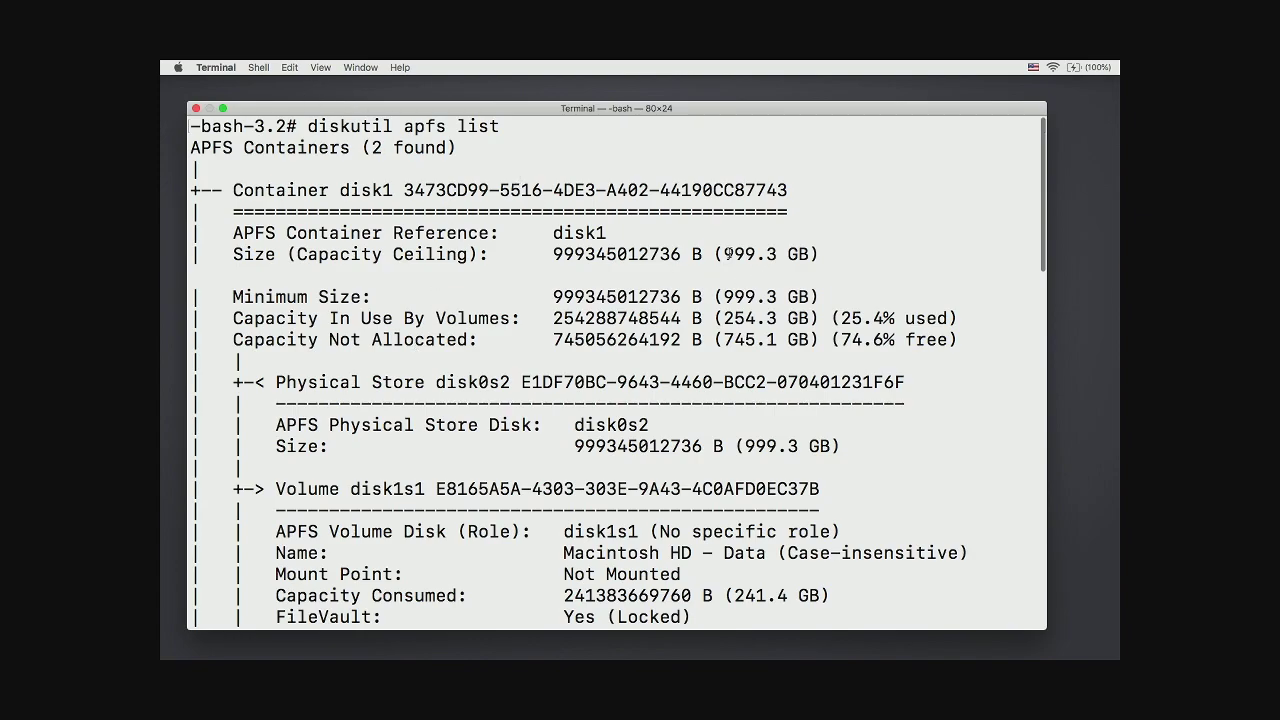
pyautogui.scroll(-5, 565, 254)
pyautogui.scroll(-2, 542, 320)
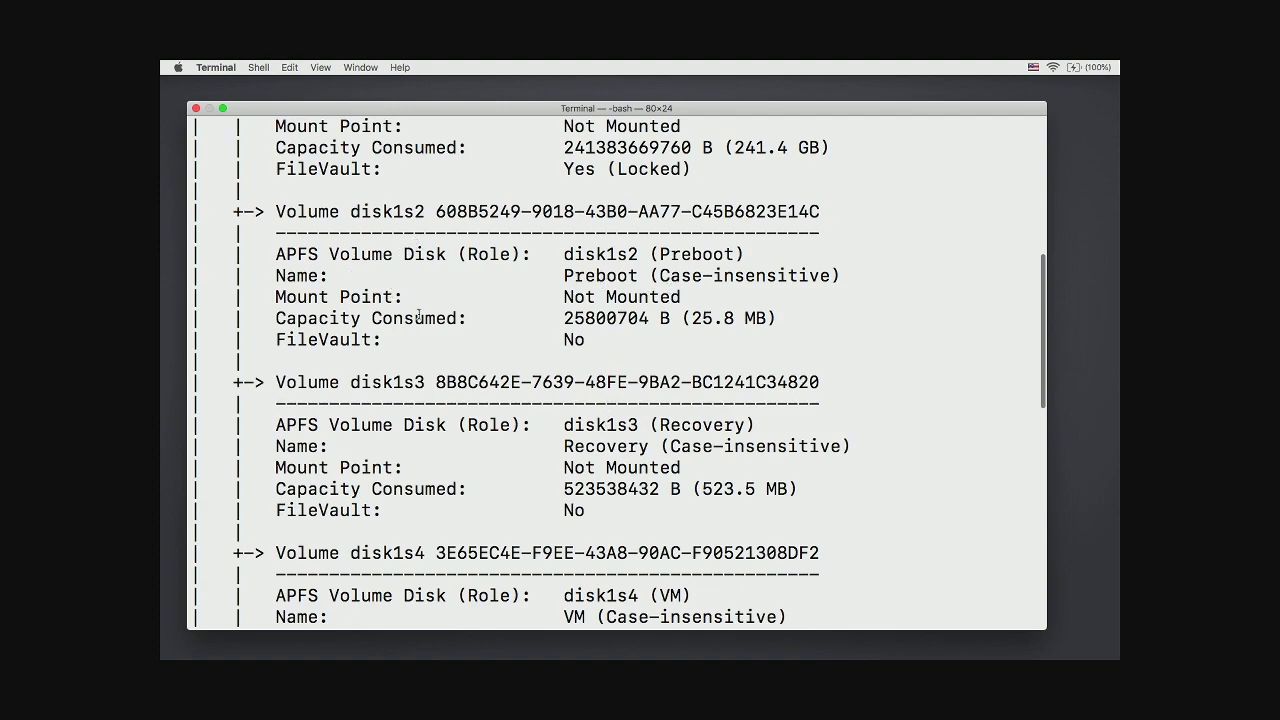
pyautogui.scroll(-10, 418, 316)
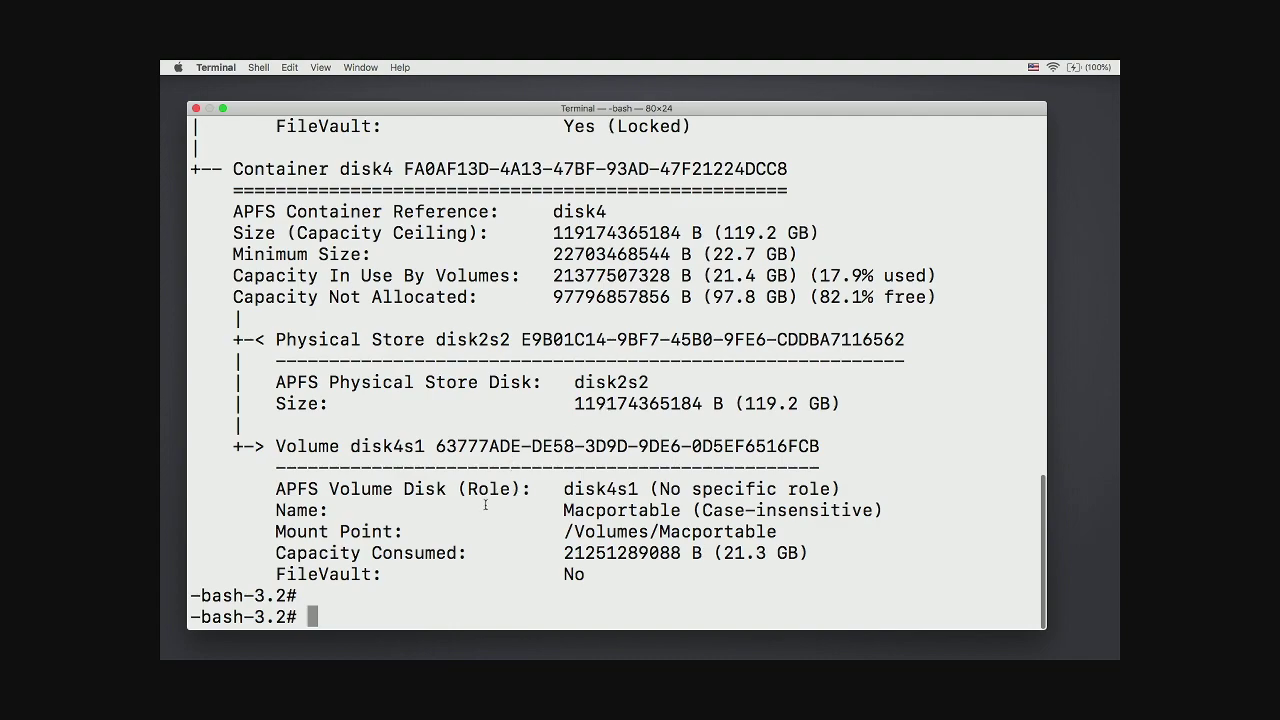
pyautogui.press('Up')
pyautogui.press('Return')
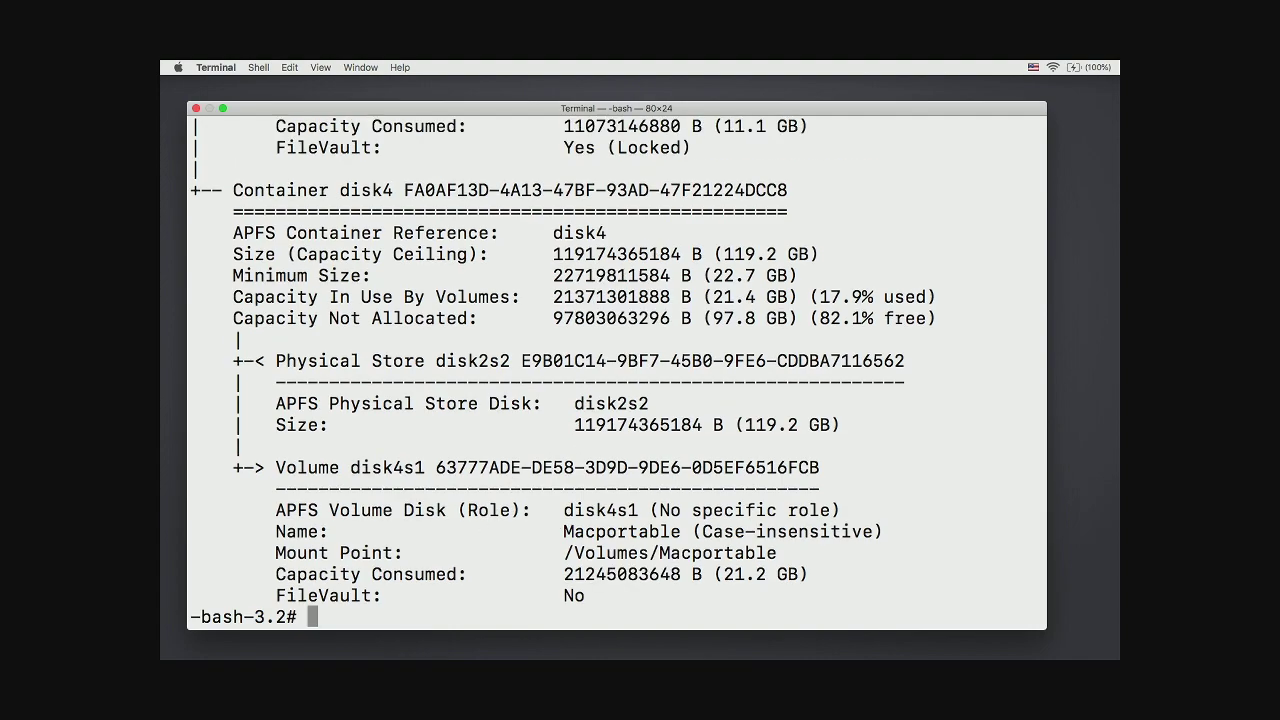
# - Add a Preboot volume to Macportable's container by running "diskutil apfs addVolume disk4 apfs Preboot -role B"
pyautogui.write('disku')
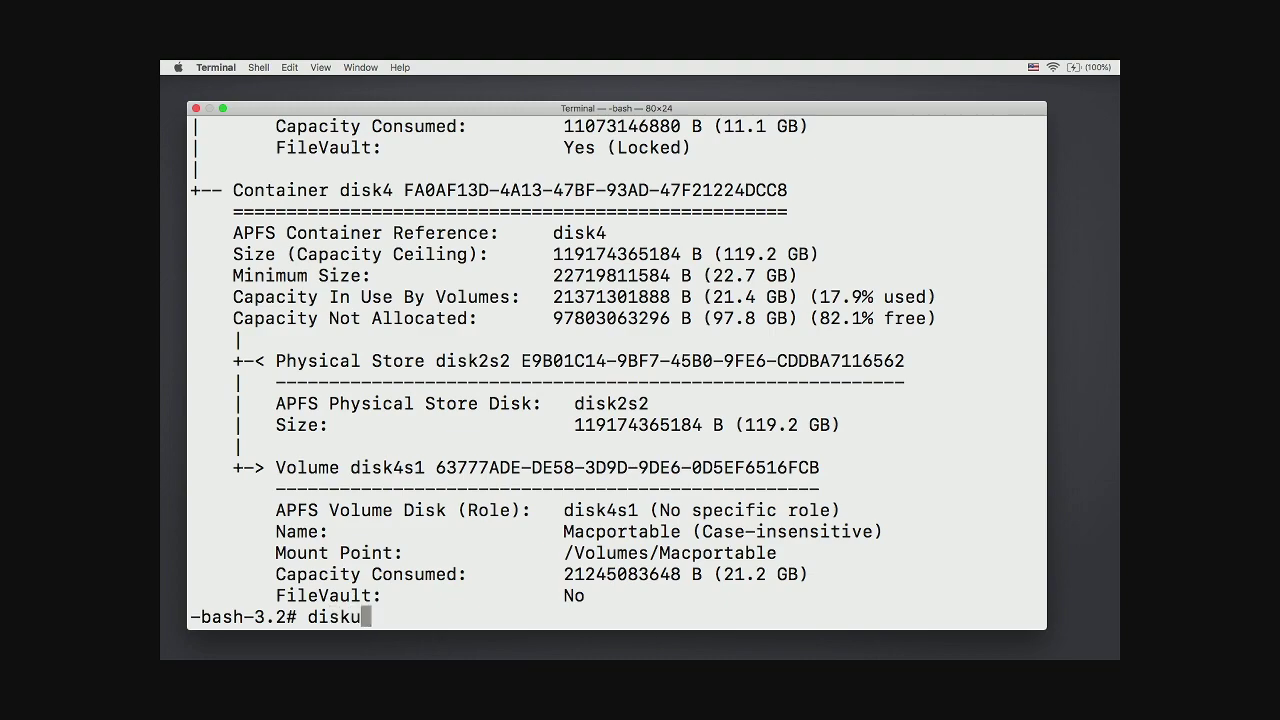
pyautogui.write('til ap')
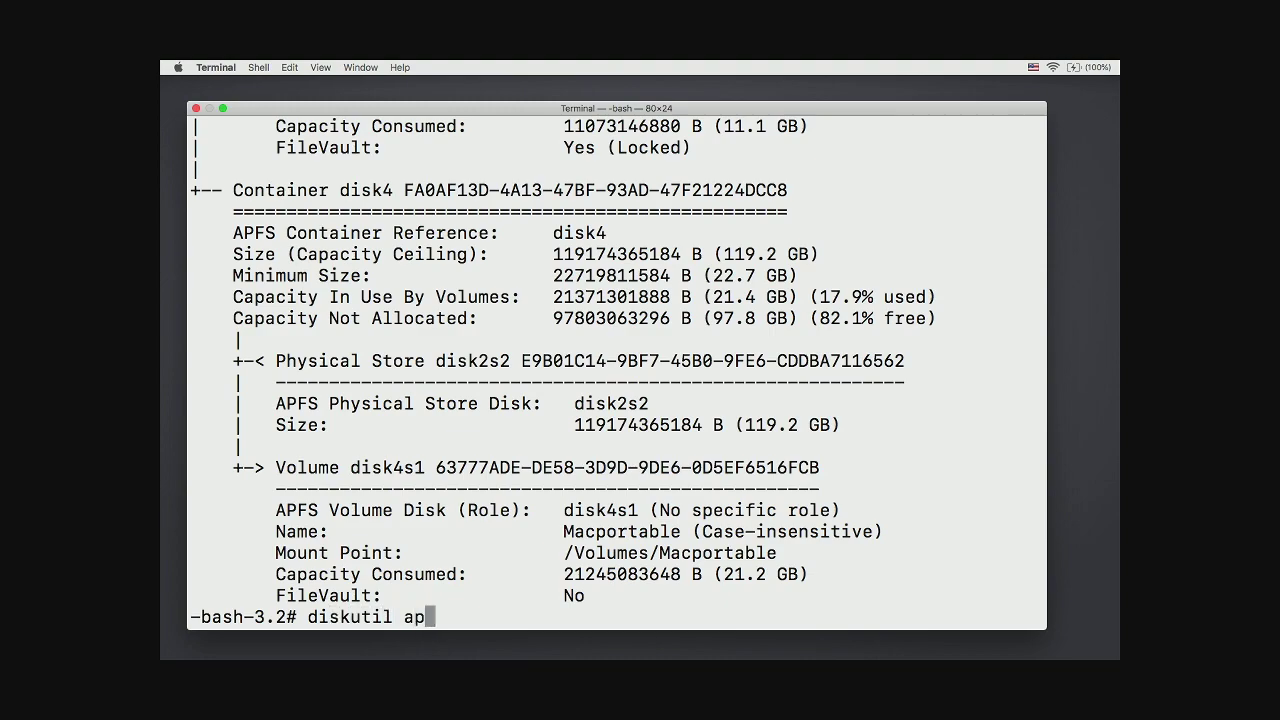
pyautogui.write('fs add')
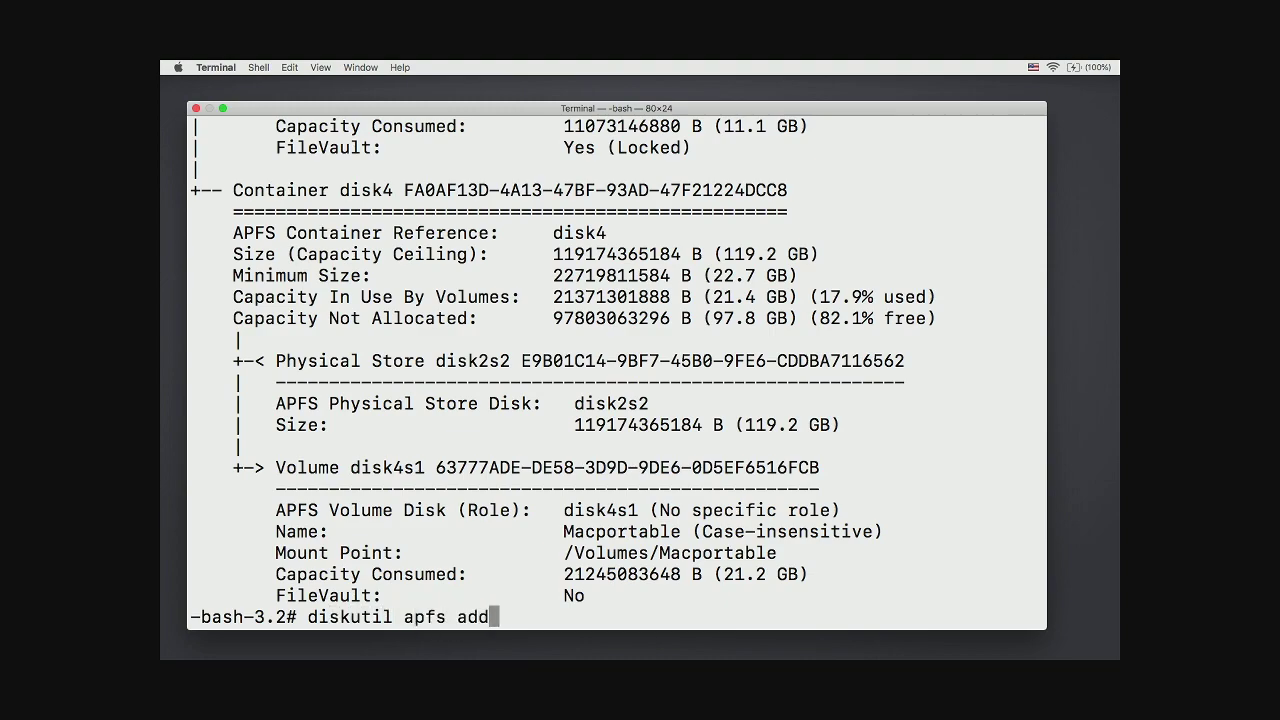
pyautogui.write('Volume')
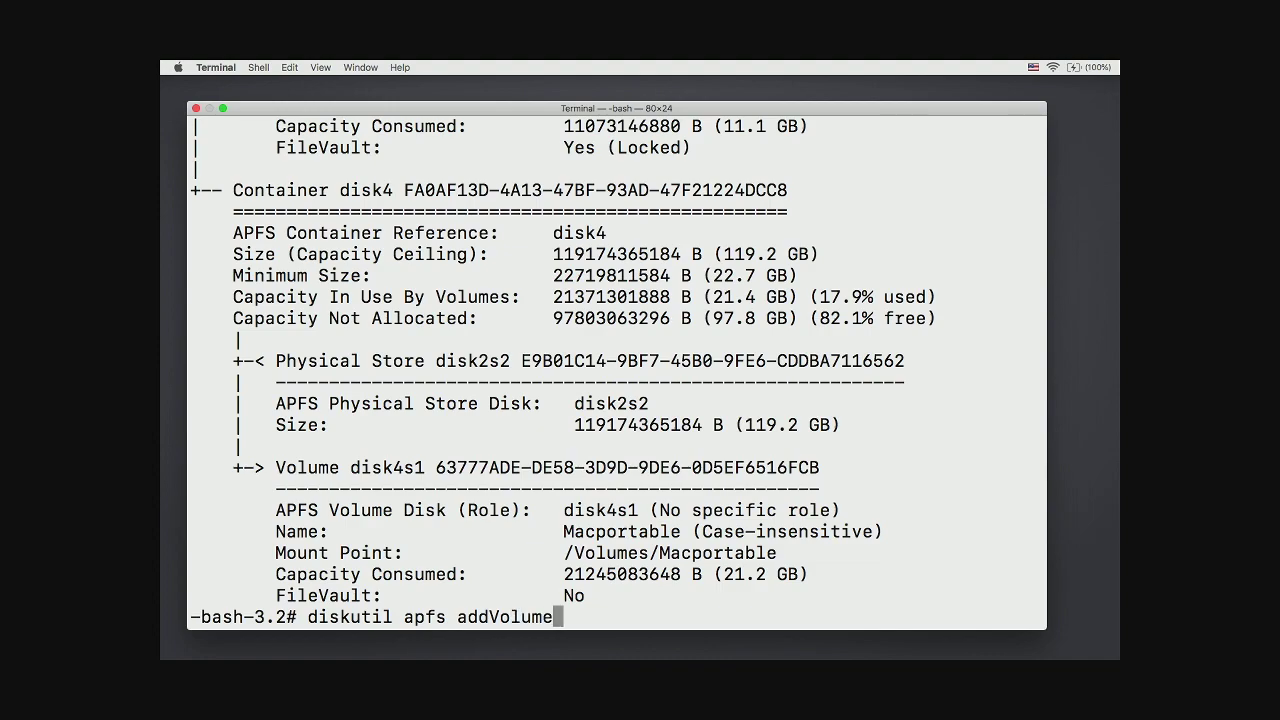
pyautogui.write(' disk')
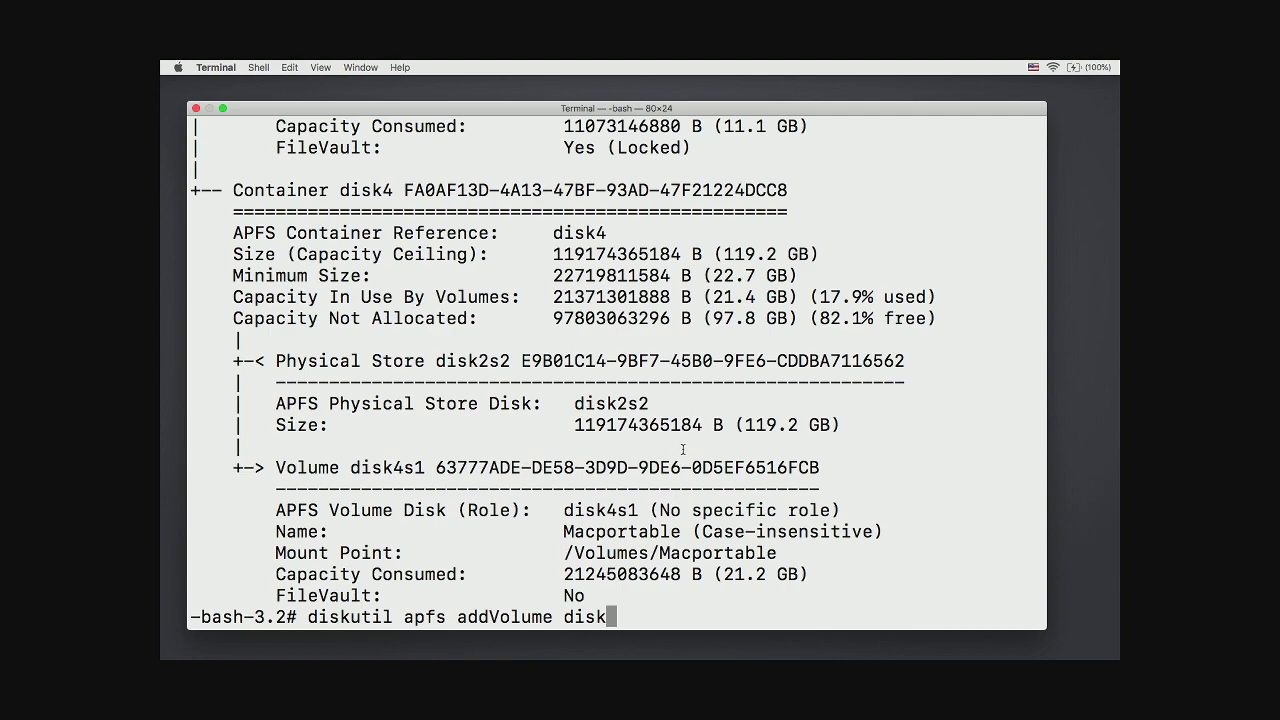
pyautogui.write('4 apfs')
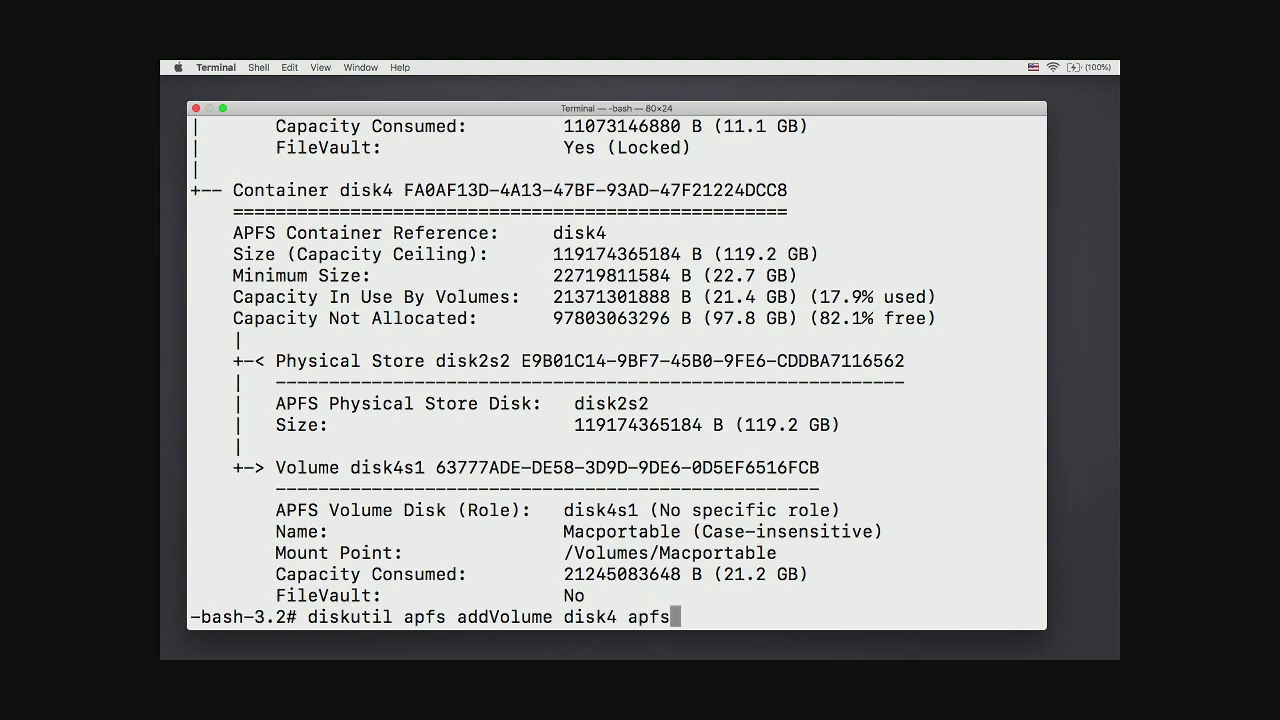
pyautogui.write(' Prebo')
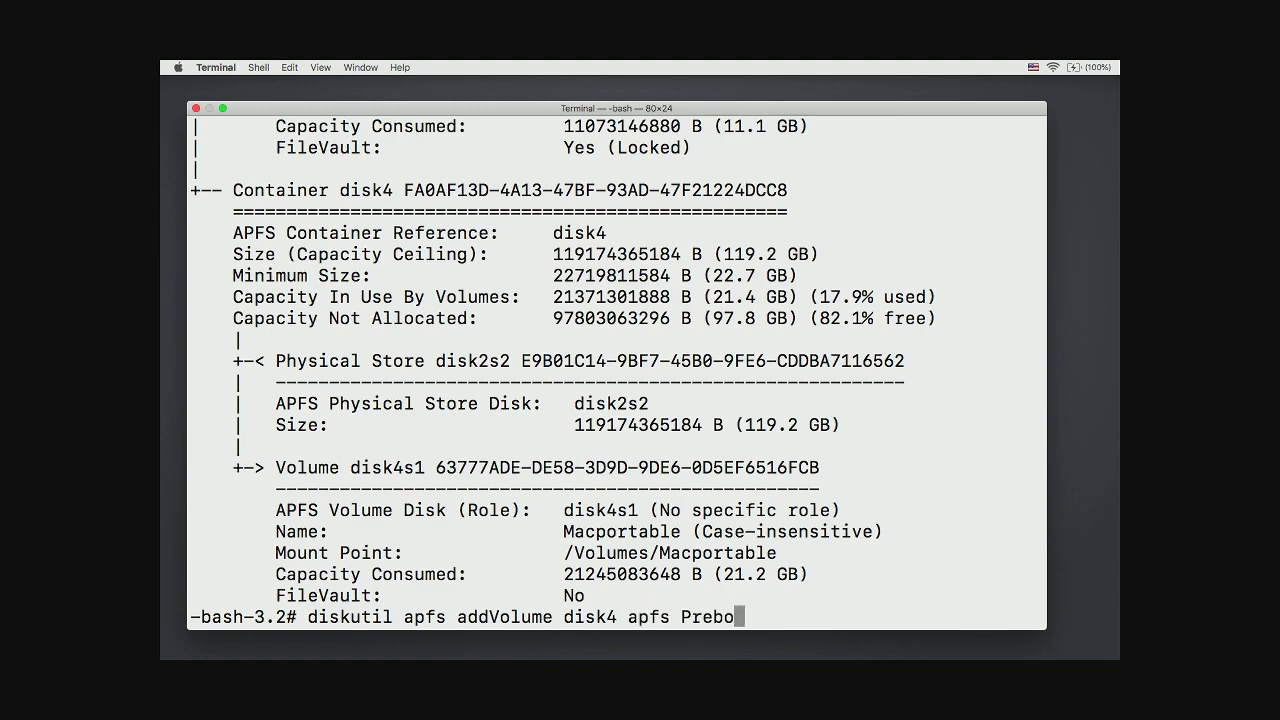
pyautogui.write('ot -role B')
pyautogui.press('Return')
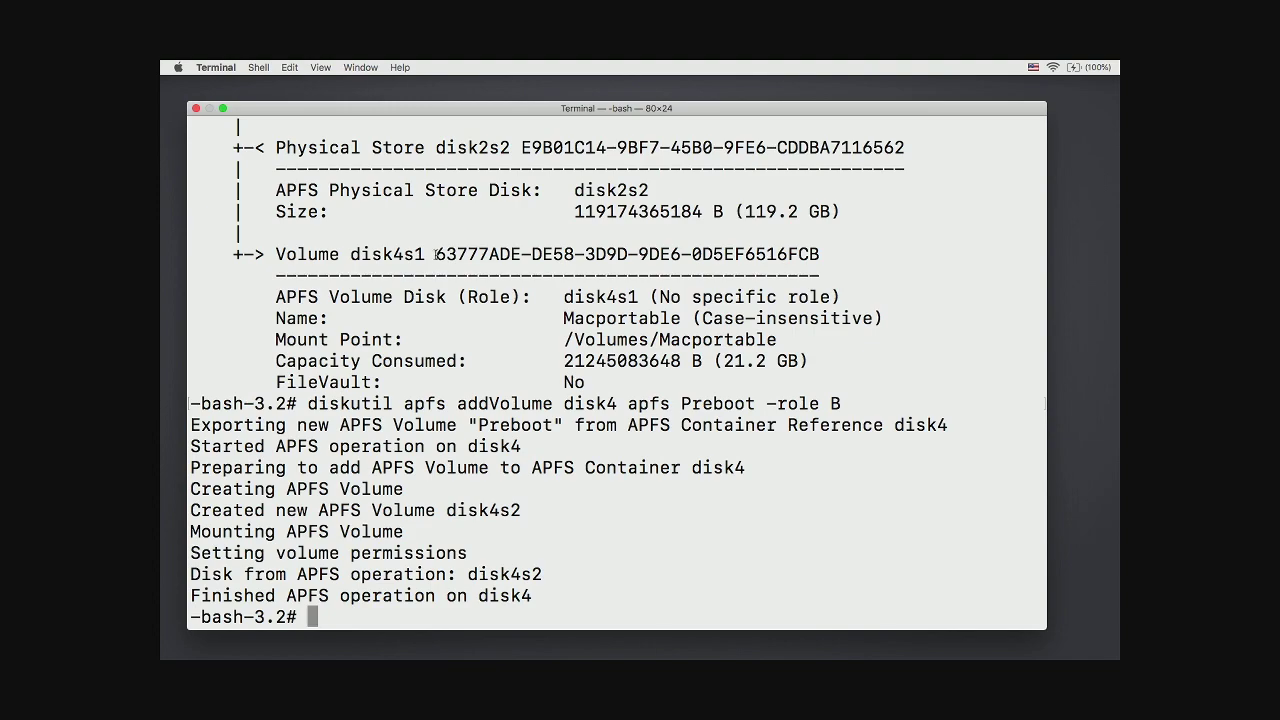
# - Copy the UUID of Macportable's volume disk4s1 from the APFS container listing
pyautogui.moveTo(434, 254); pyautogui.dragTo(820, 254)
pyautogui.press('super+c')
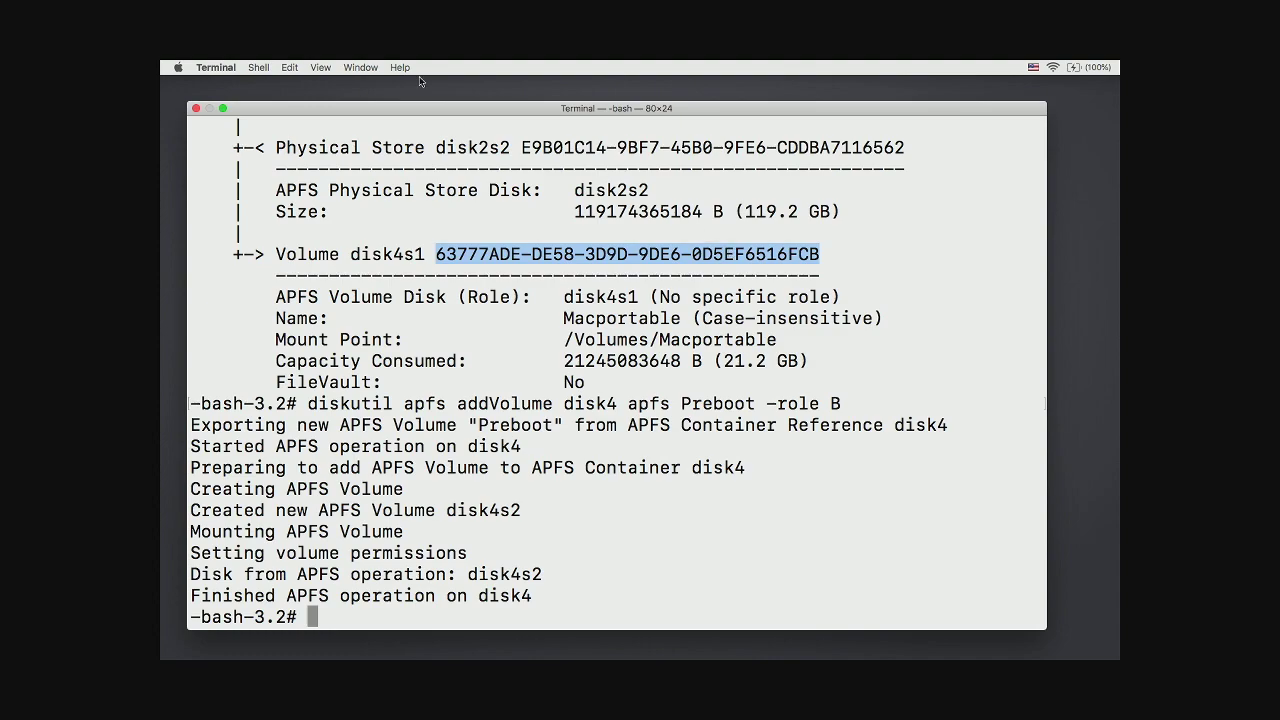
pyautogui.click(291, 67)
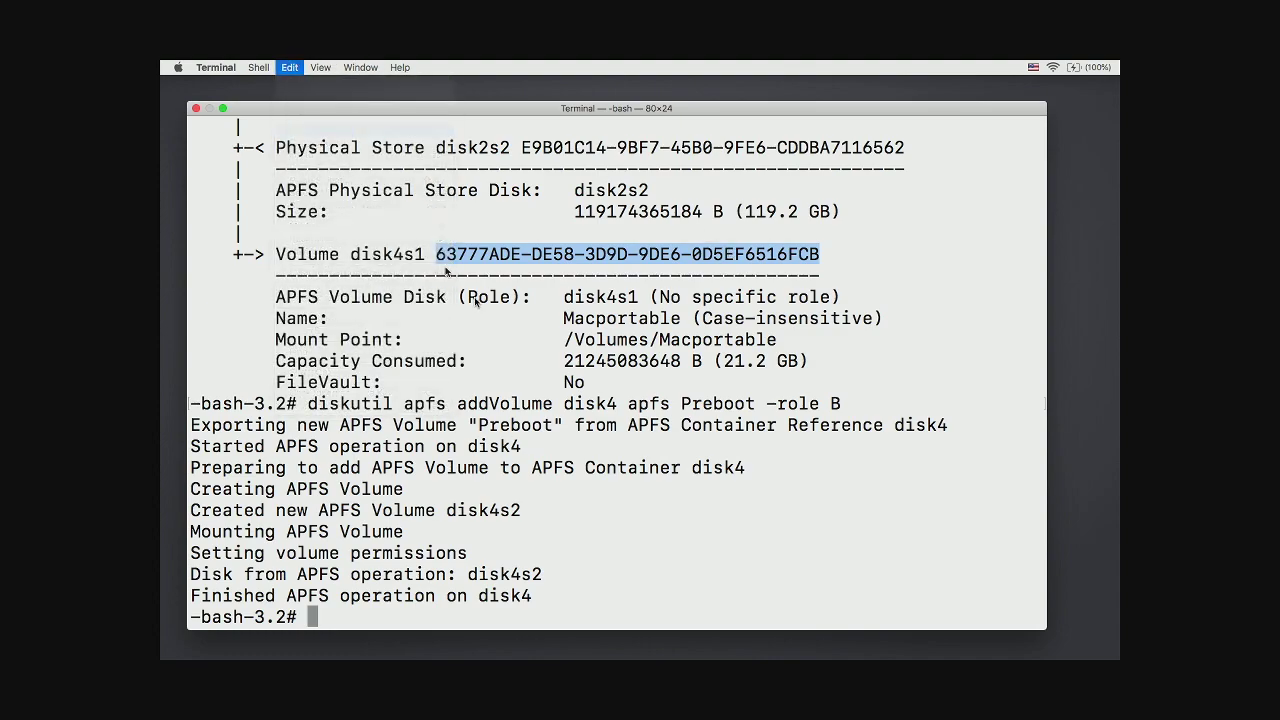
pyautogui.click(543, 438)
# - Create the directory path /Volumes/Preboot/<copied volume UUID>/System/Library/CoreServices with "mkdir -p"
pyautogui.write('mkd')
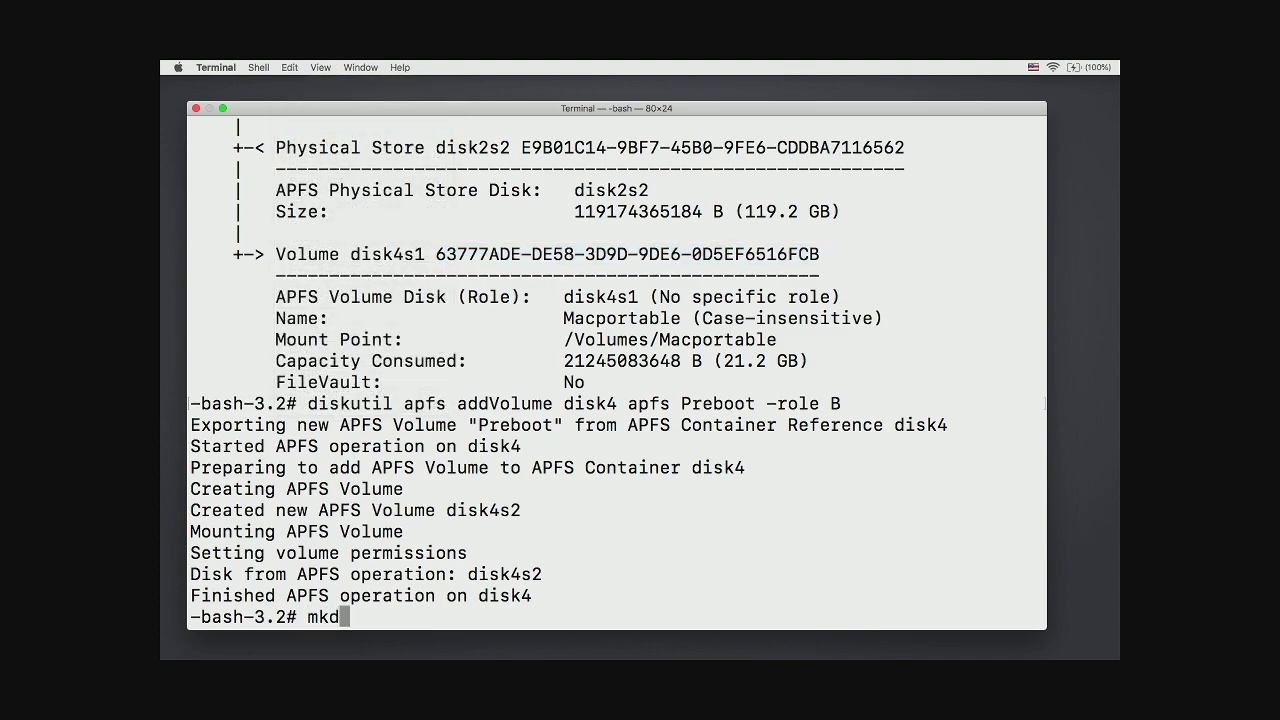
pyautogui.write('ir -p /Vo')
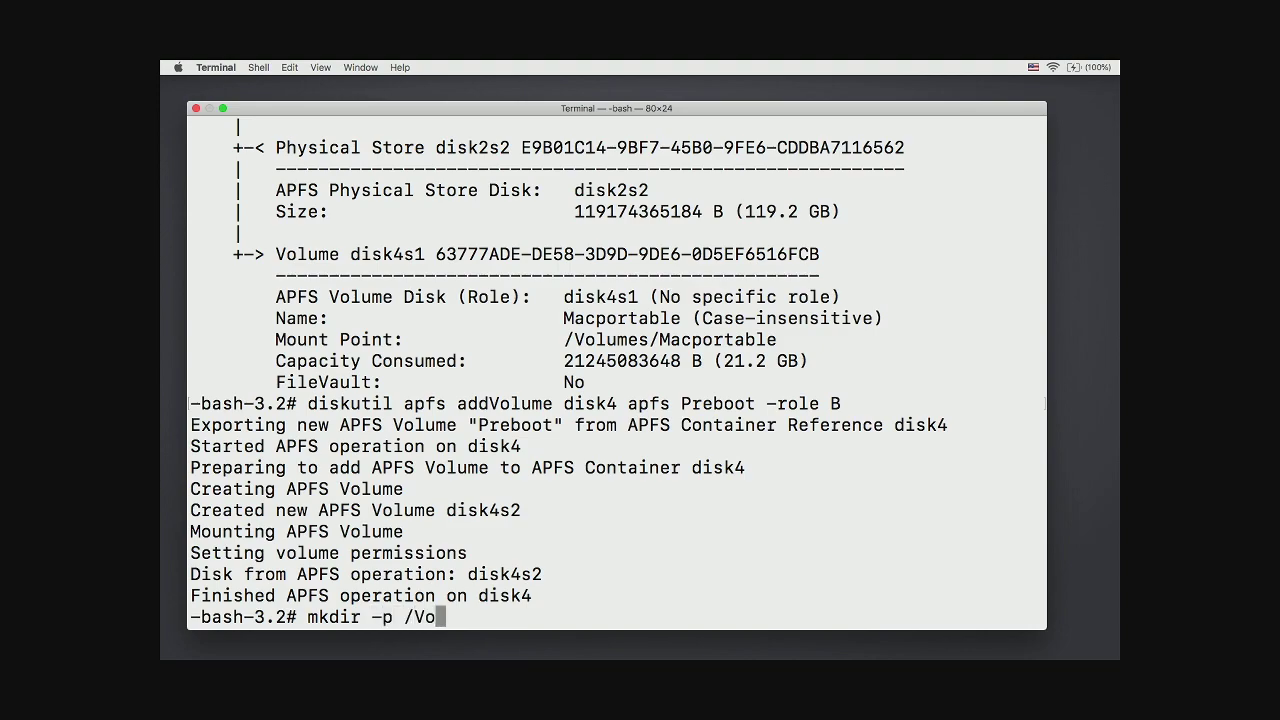
pyautogui.write('lumes/Preboot/')
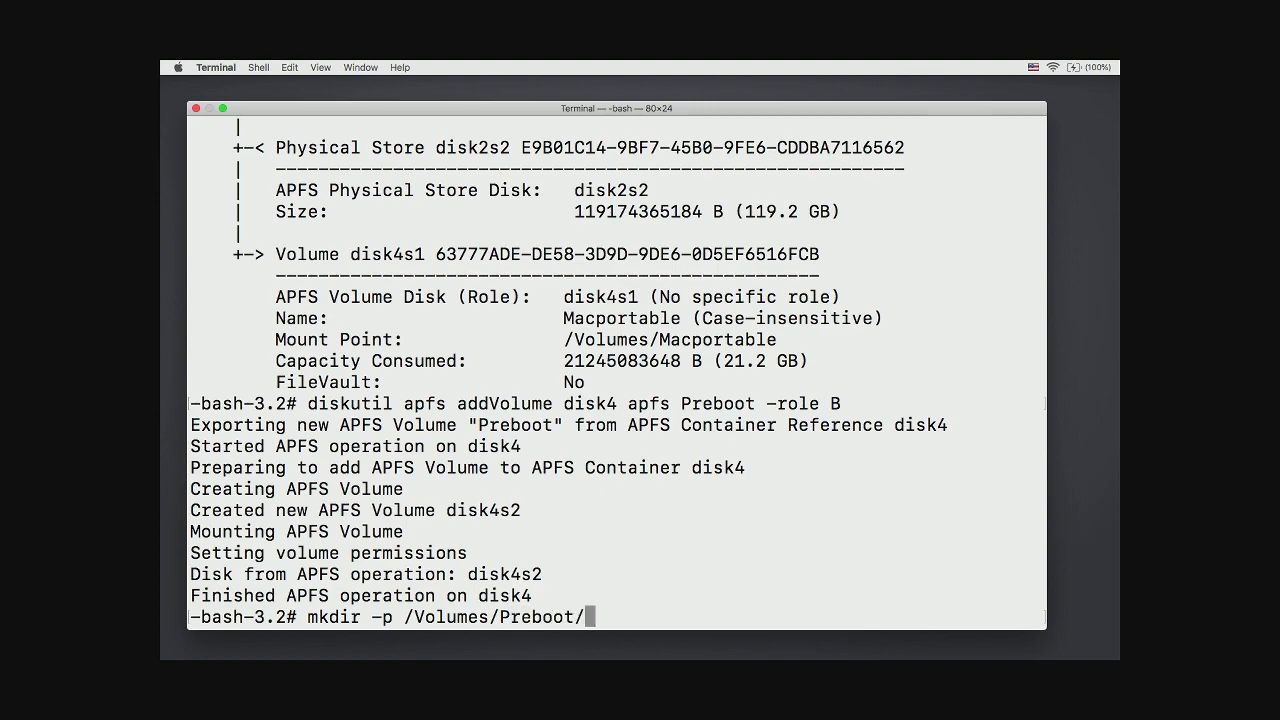
pyautogui.press('super+v')
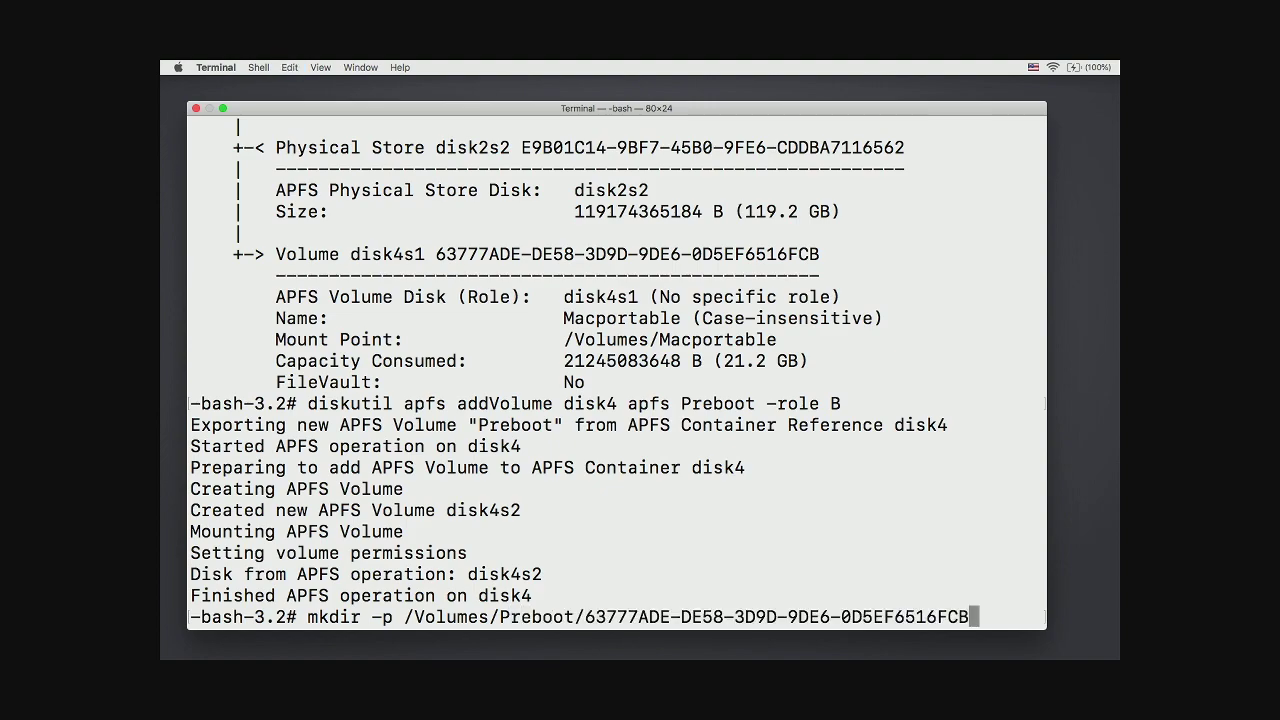
pyautogui.write('/Ss')
pyautogui.press('BackSpace')
pyautogui.write('ystem/Librar')
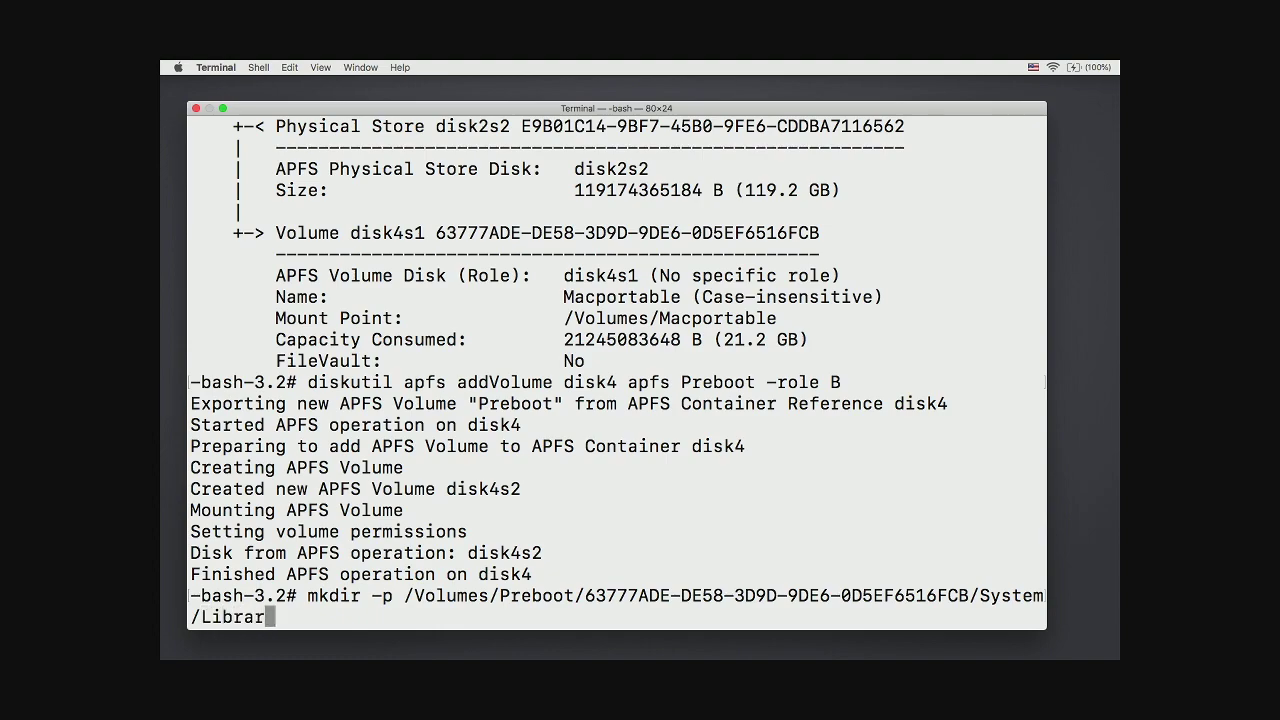
pyautogui.write('y/CoreServices')
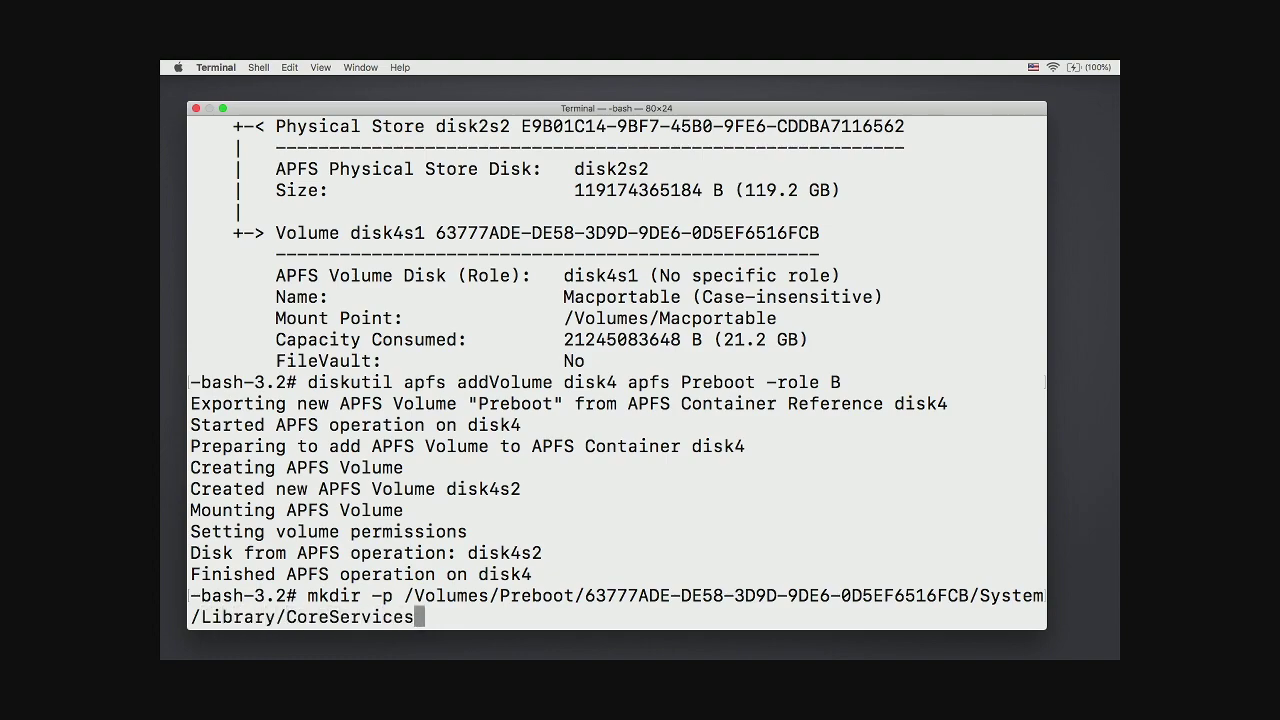
pyautogui.press('Return')
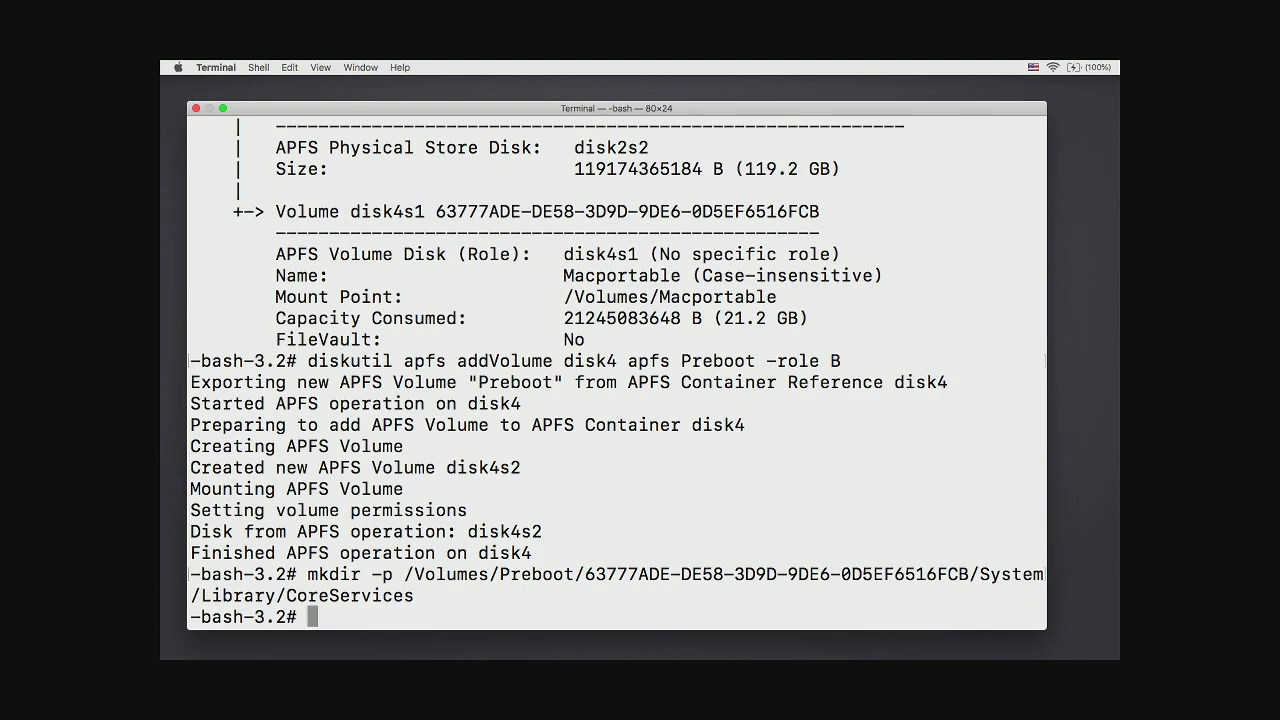
# - Copy /Volumes/Macportable/System/Library/CoreServices/ with "cp -RP" to System/Library/CoreServices inside the UUID directory on /Volumes/Preboot
pyautogui.write('cp -RP /Volumes/')
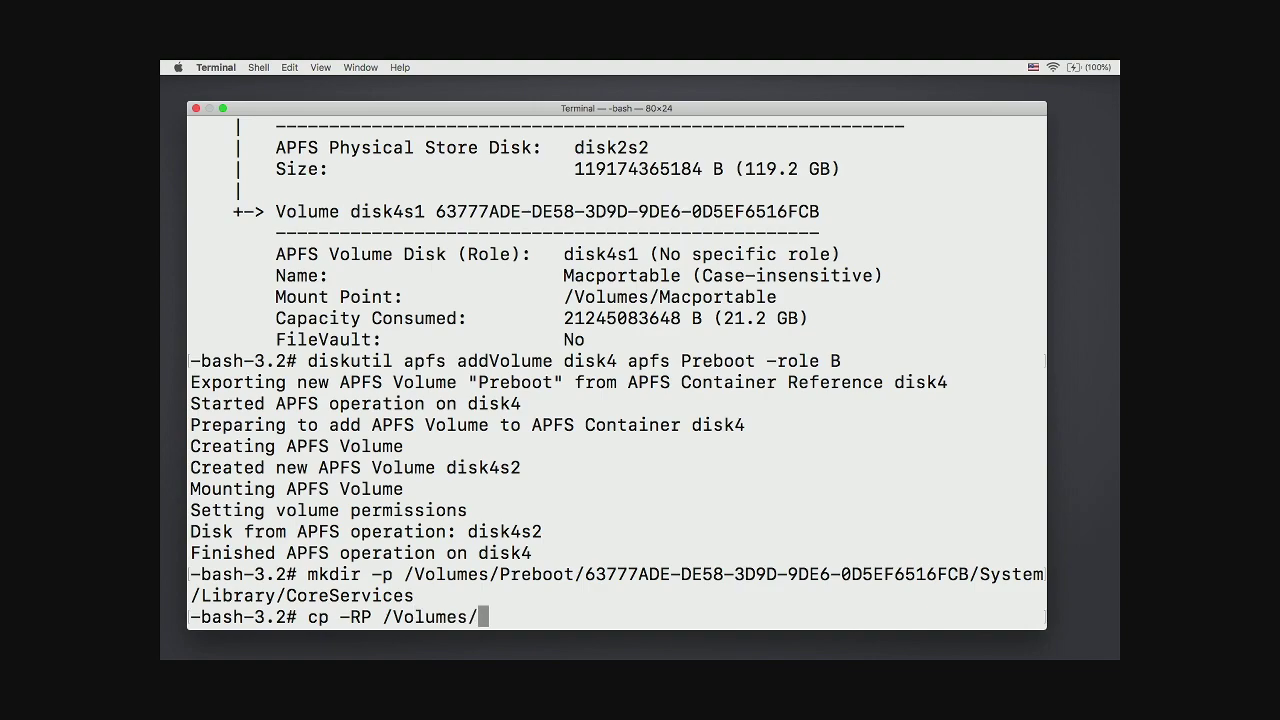
pyautogui.write('Macportable/Sys')
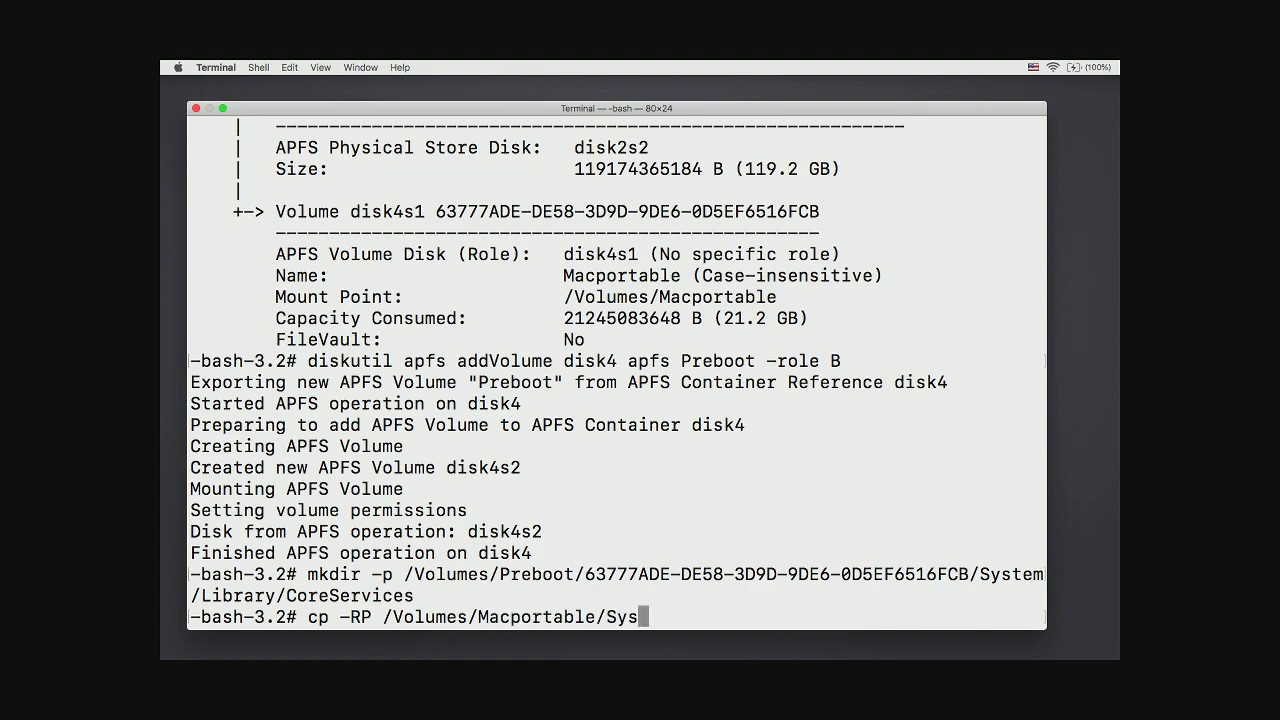
pyautogui.press('Tab')
pyautogui.write('L')
pyautogui.press('Tab')
pyautogui.write('Core')
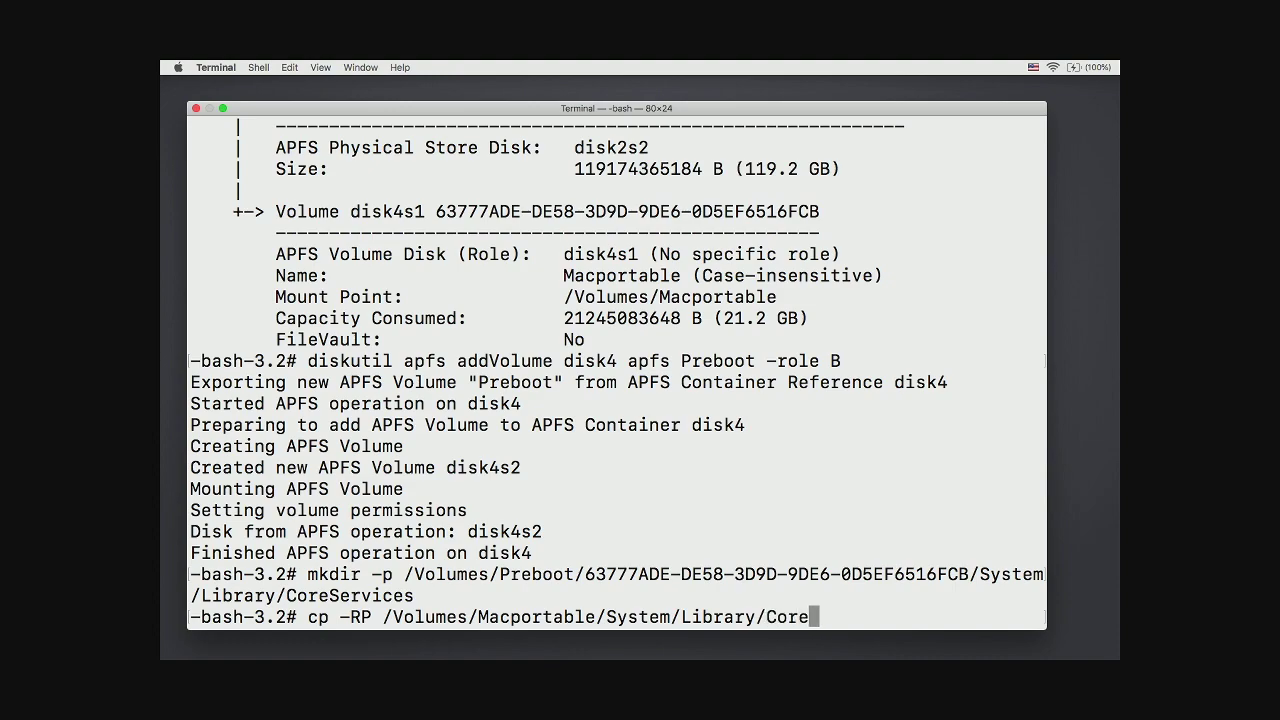
pyautogui.press('Tab')
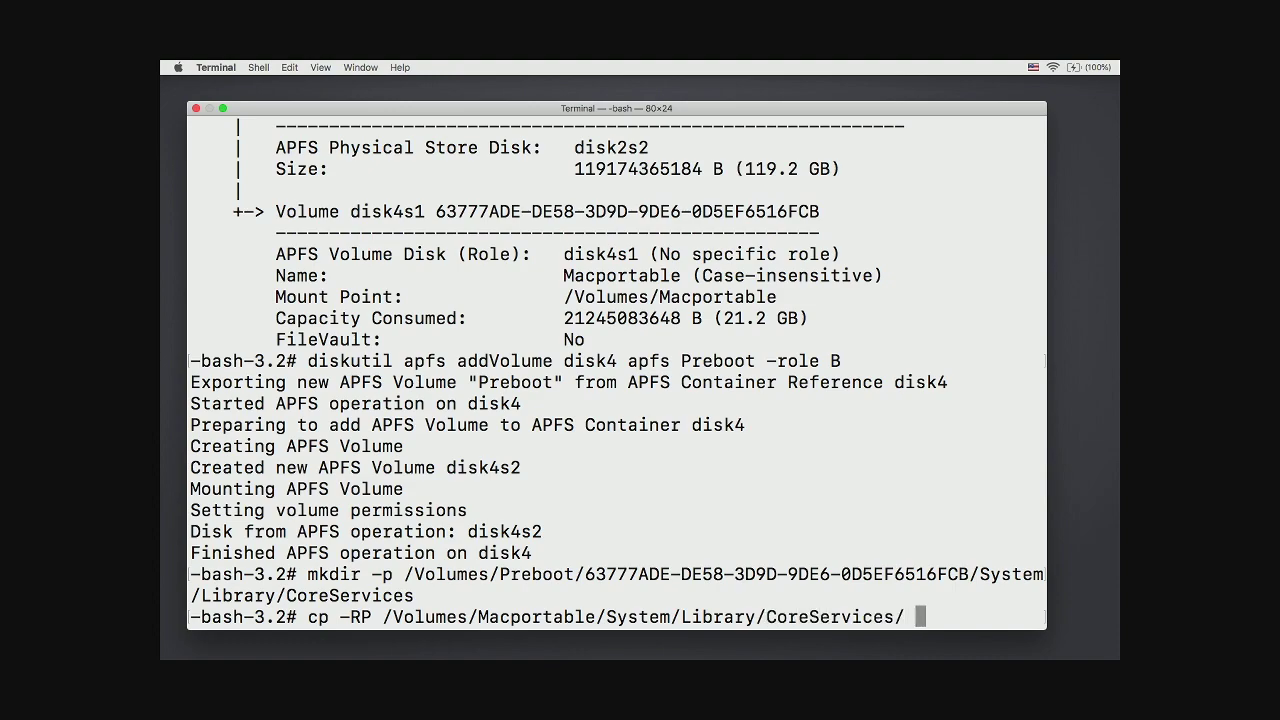
pyautogui.write('/Vo')
pyautogui.press('Tab')
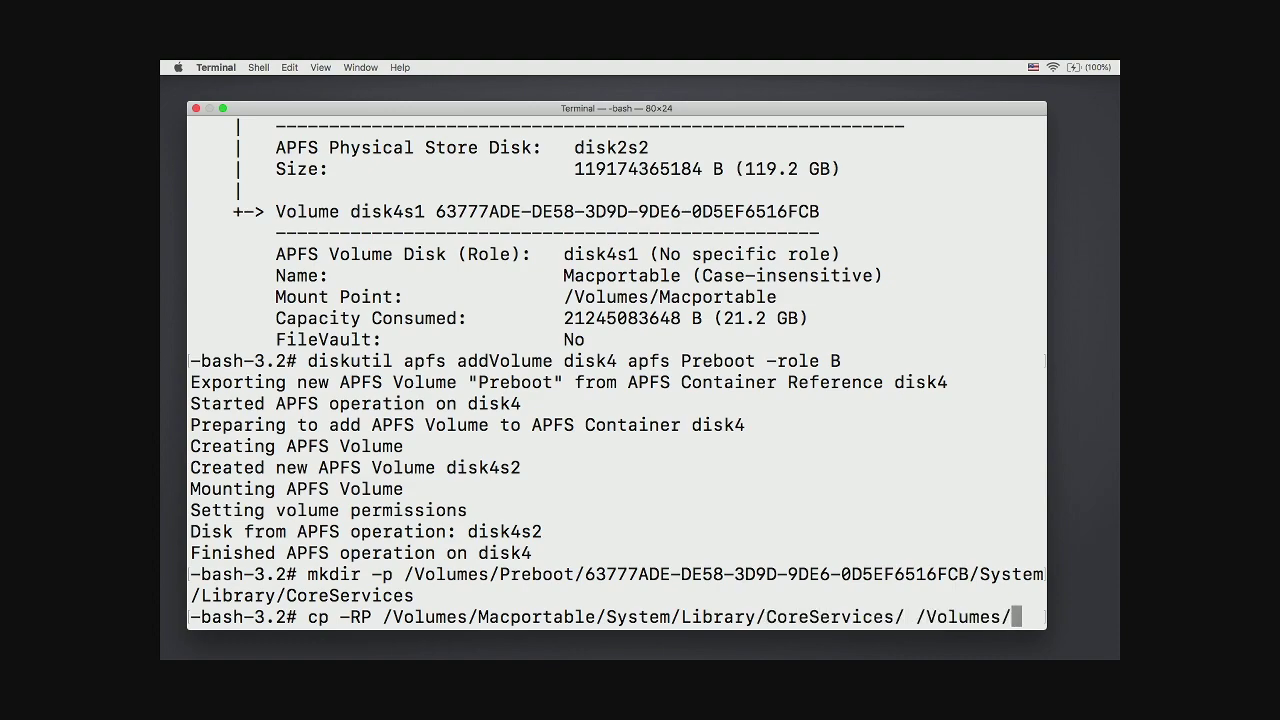
pyautogui.write('P')
pyautogui.press('Tab')
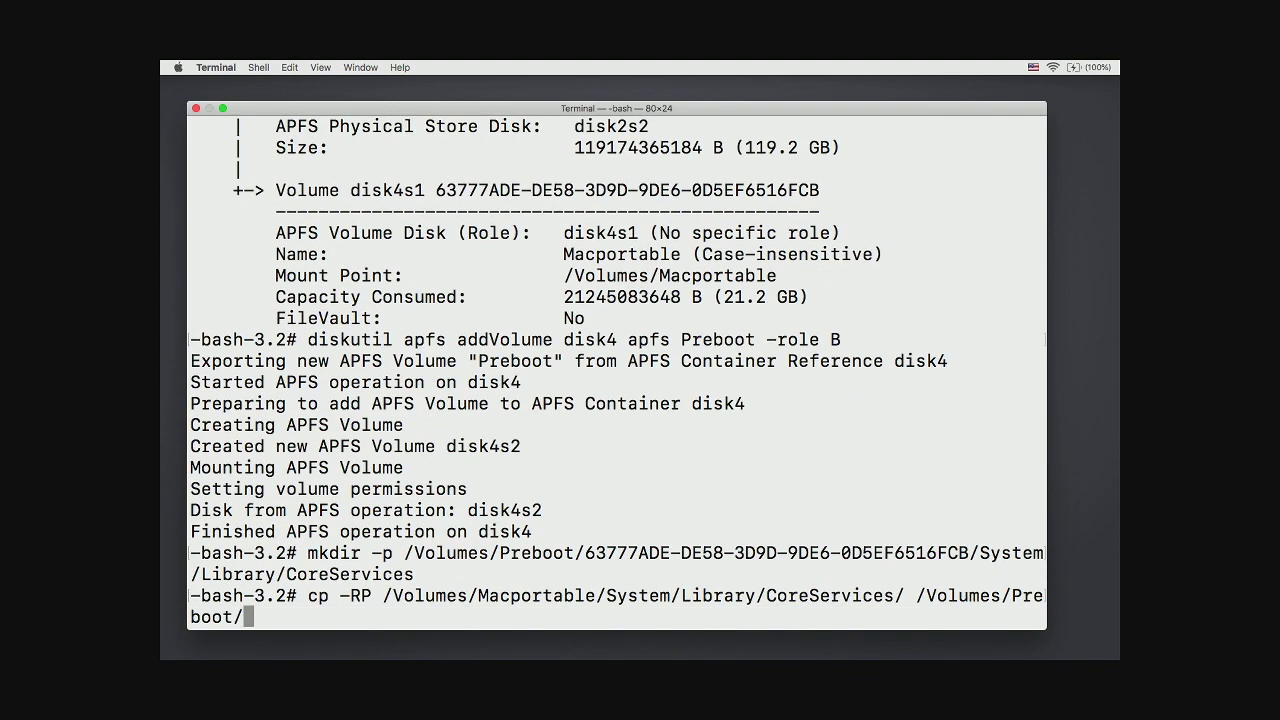
pyautogui.write('63')
pyautogui.press('Tab')
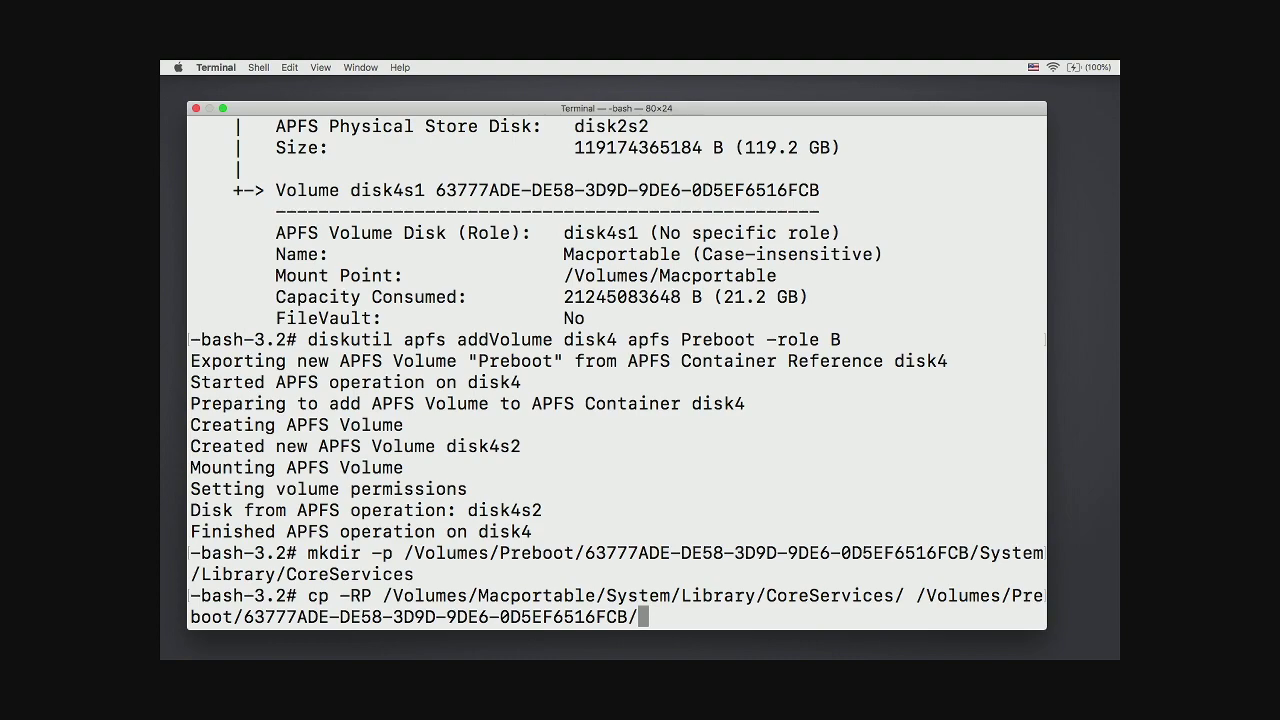
pyautogui.write('S')
pyautogui.press('Tab')
pyautogui.write('Li')
pyautogui.press('Tab')
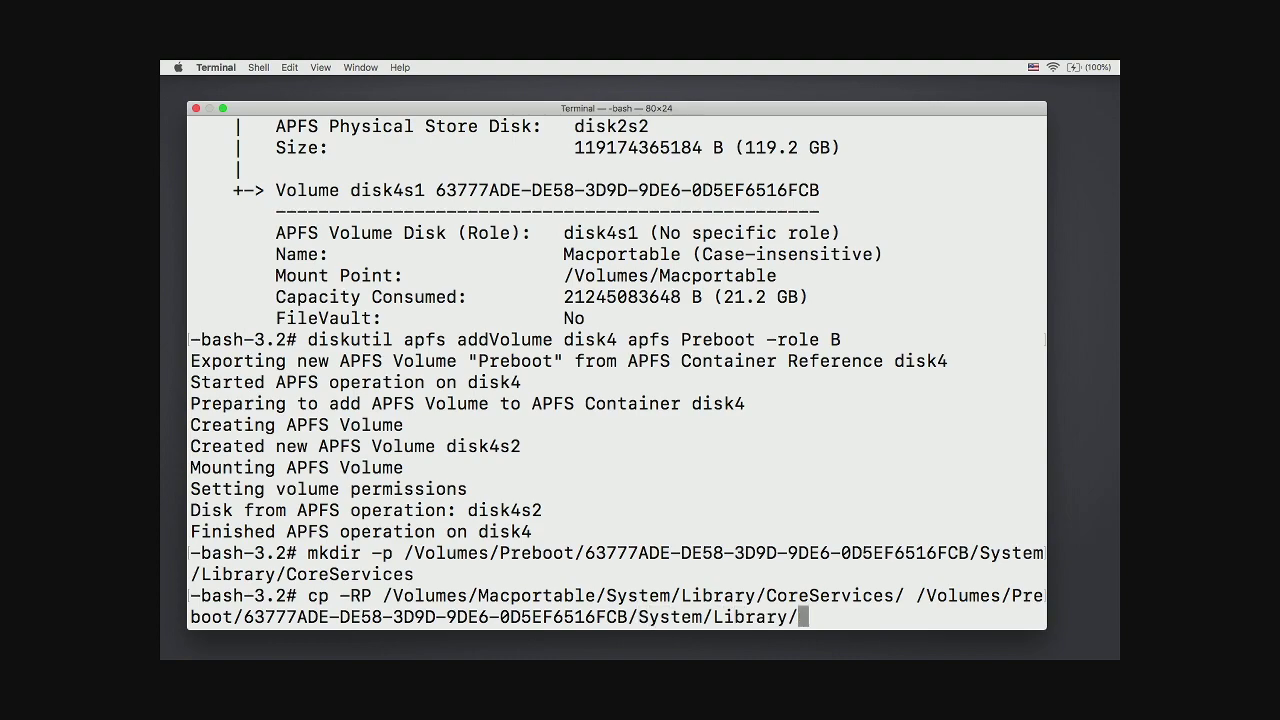
pyautogui.write('Cor')
pyautogui.press('Tab')
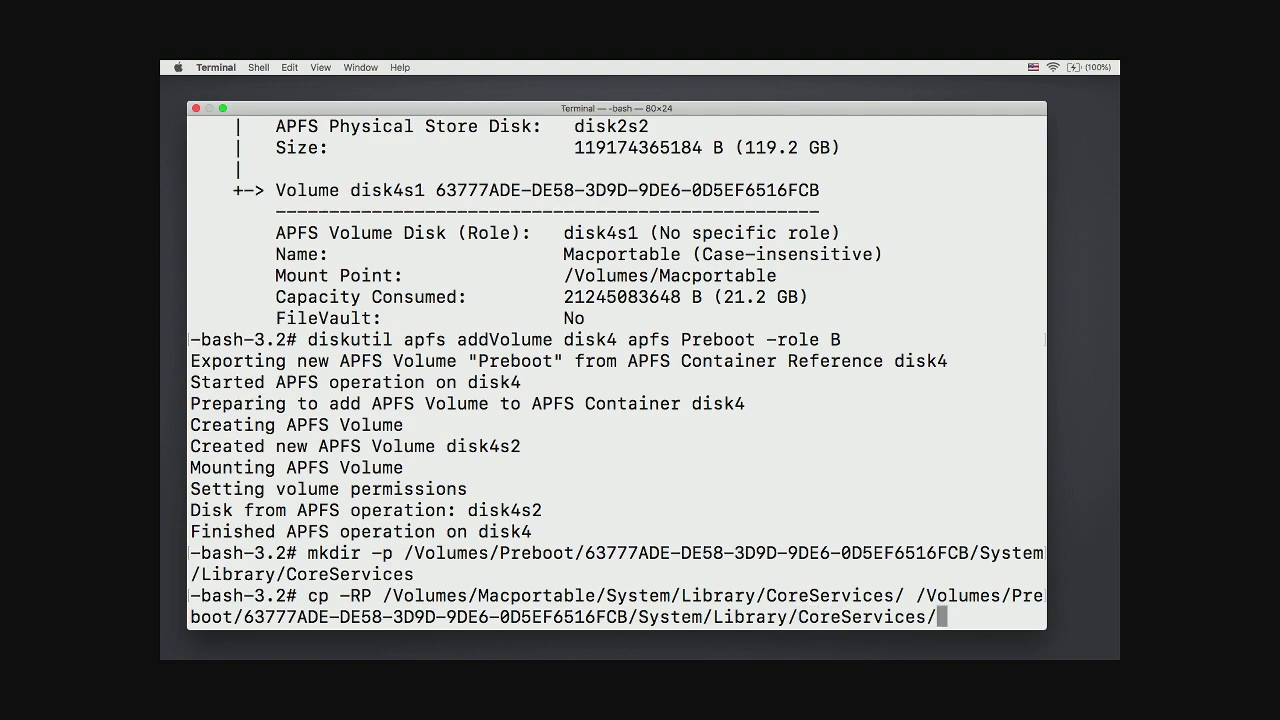
pyautogui.press('BackSpace')
pyautogui.press('Return')
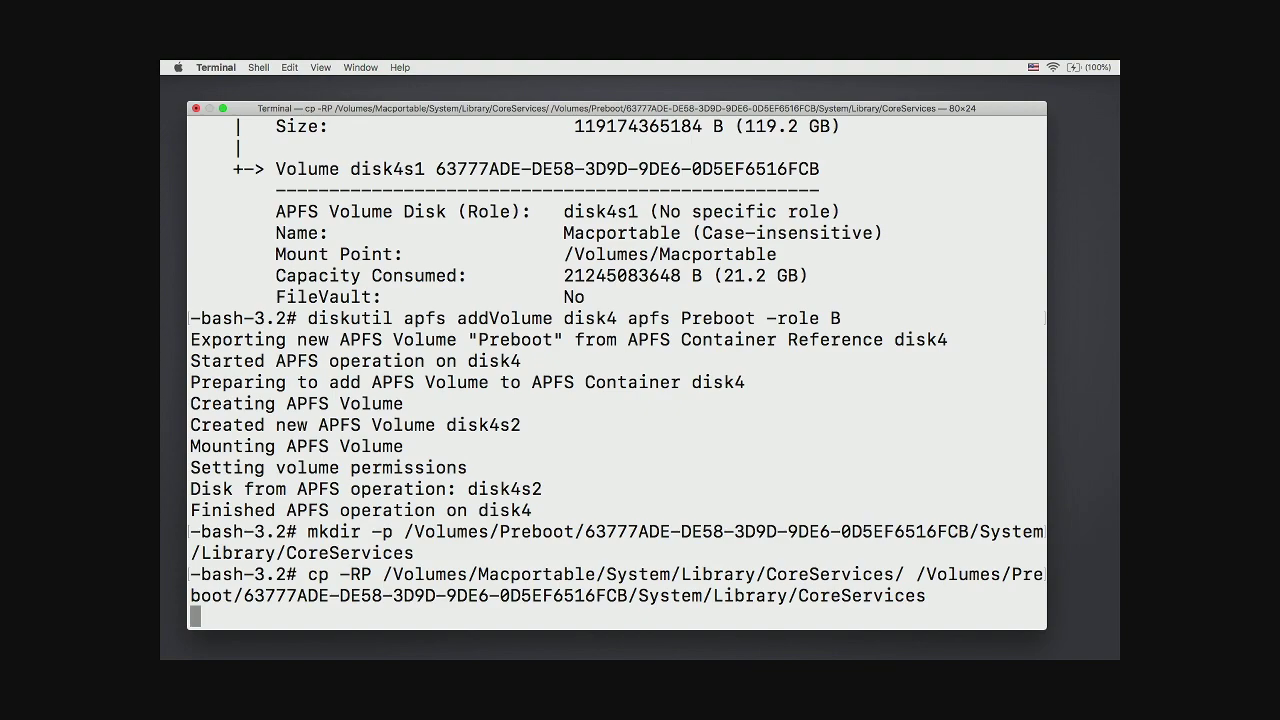
# - Try to update the Preboot volume by running "diskutil apfs updatepreboot disk4s2"
pyautogui.write('diskutil')
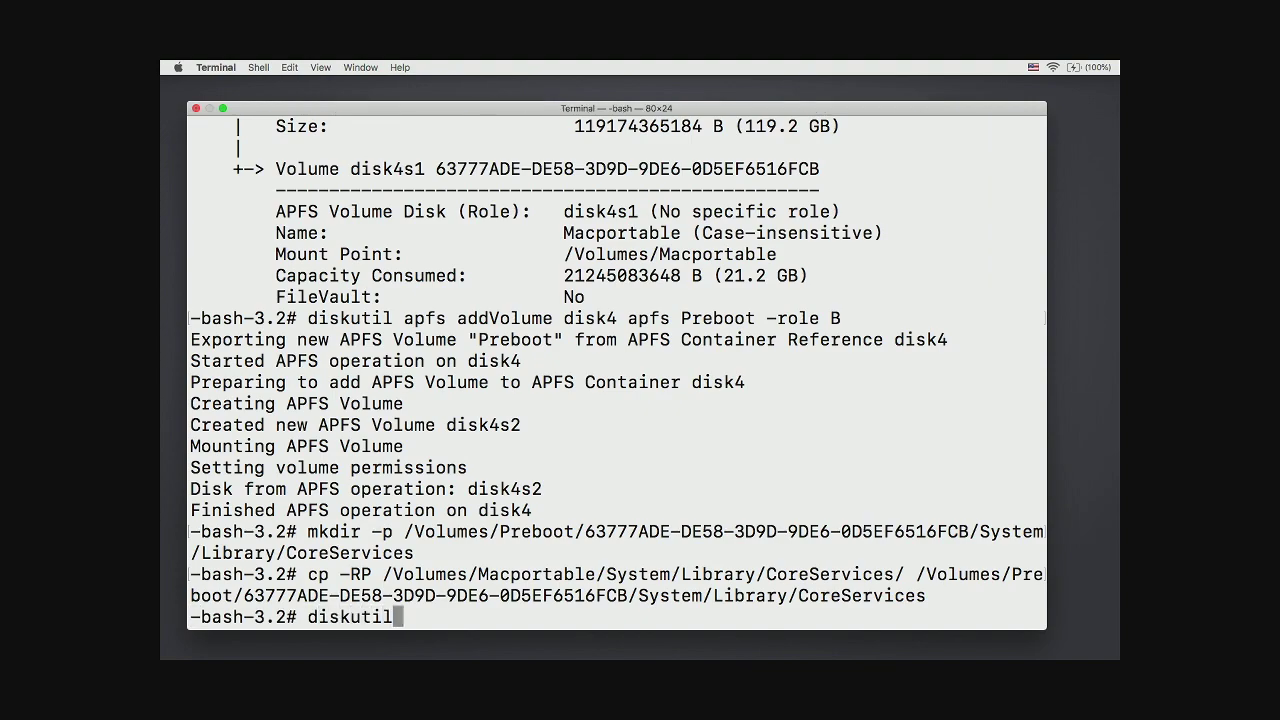
pyautogui.write(' apfs')
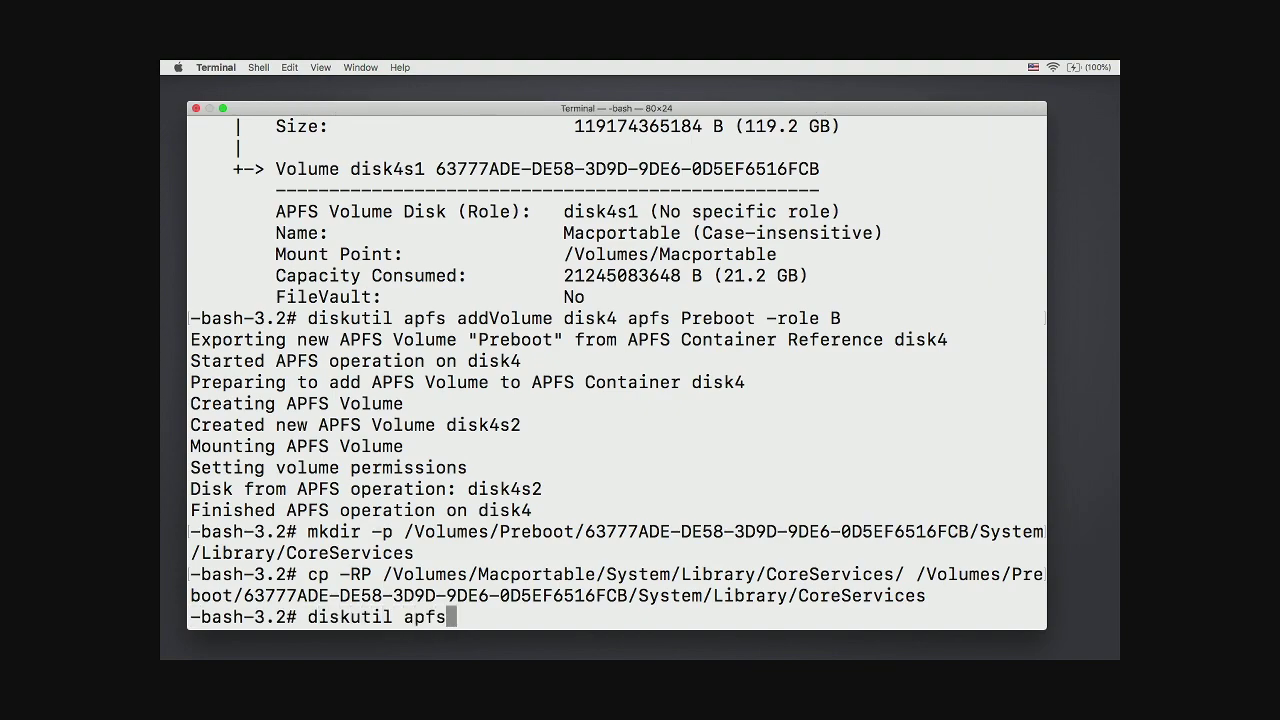
pyautogui.write(' updaepr')
pyautogui.press('BackSpace')
pyautogui.press('BackSpace')
pyautogui.press('BackSpace')
pyautogui.write('tepreboot')
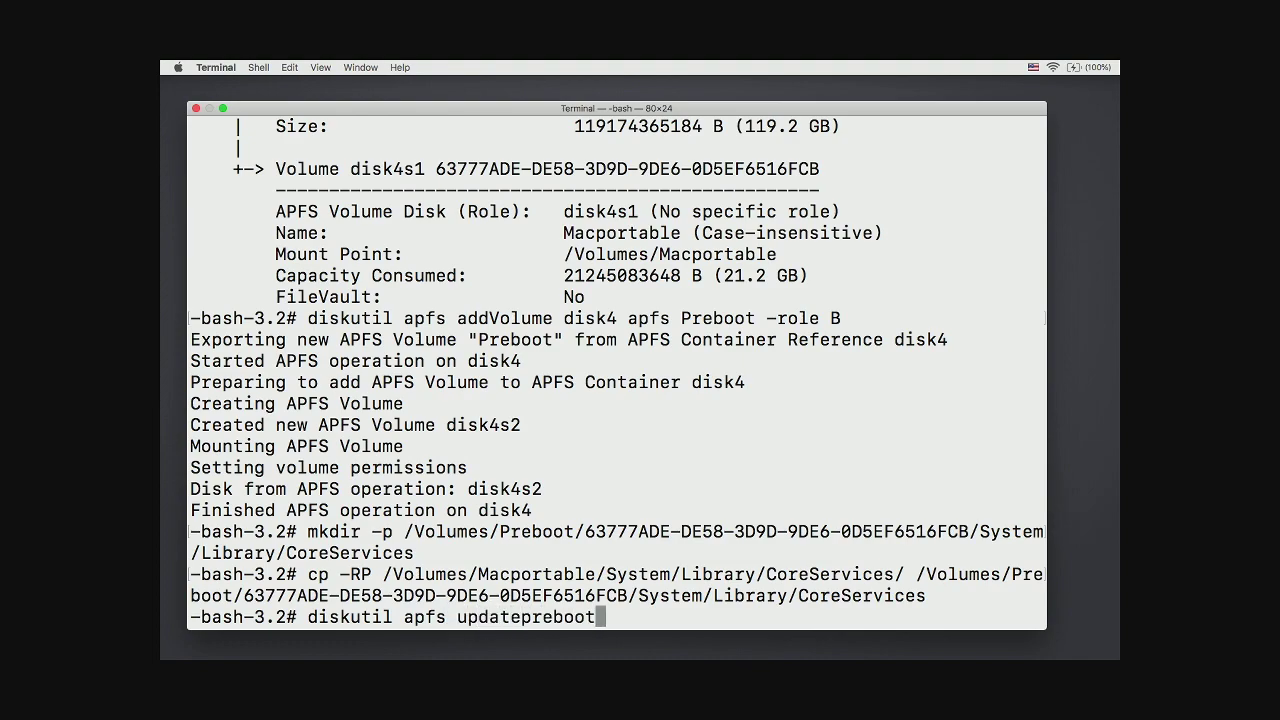
pyautogui.write(' disk4s2')
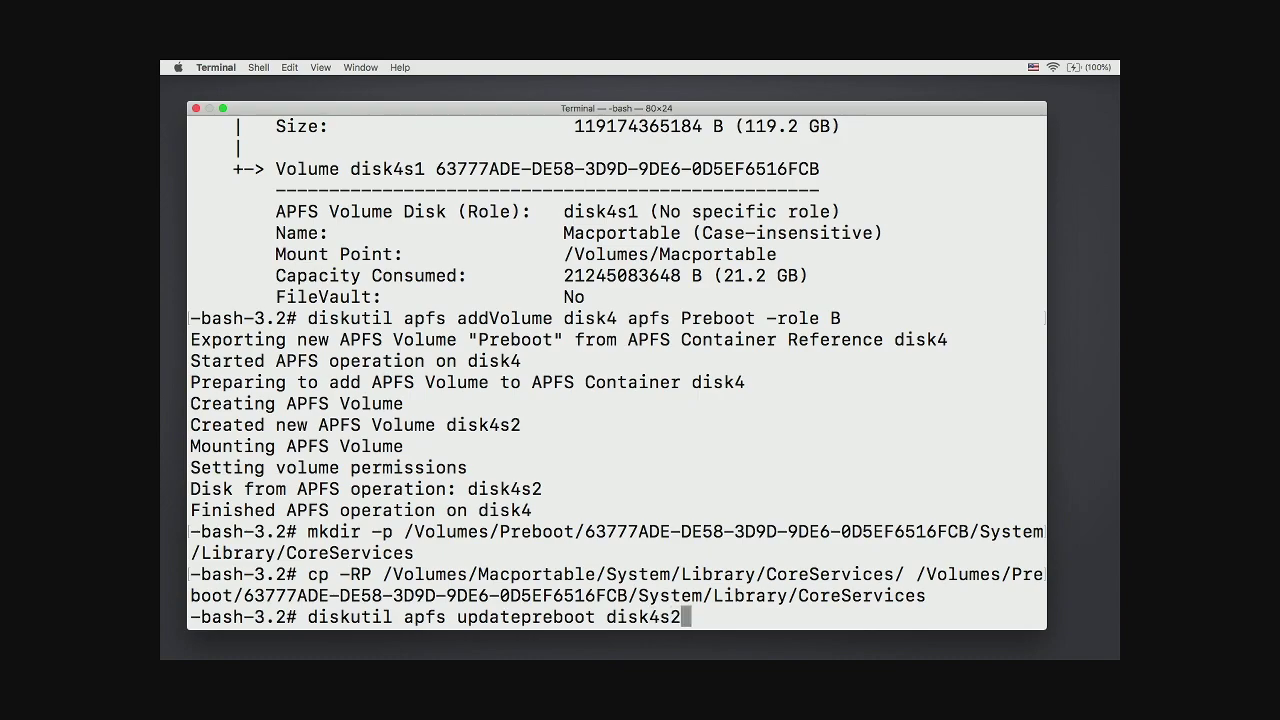
pyautogui.press('Return')
# - Update the Preboot volume for Macportable by running "diskutil apfs updatepreboot disk4s1"
pyautogui.press('Up')
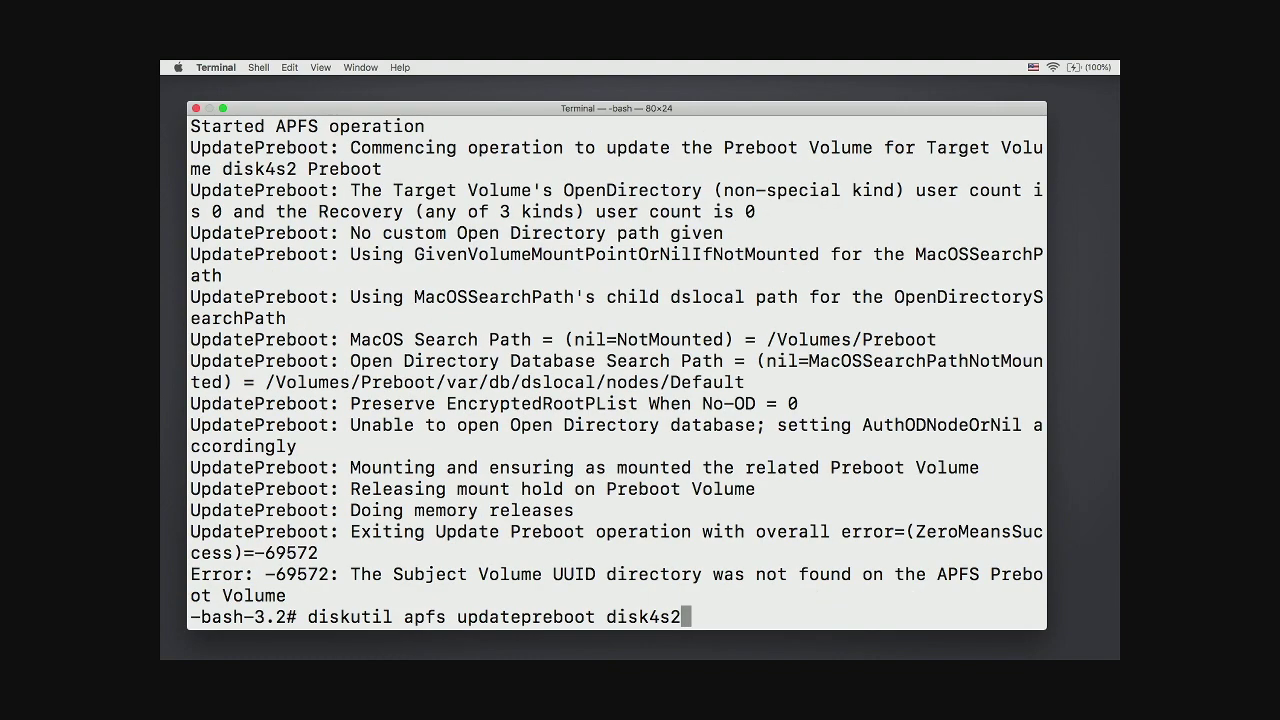
pyautogui.press('BackSpace')
pyautogui.write('1')
pyautogui.press('Return')
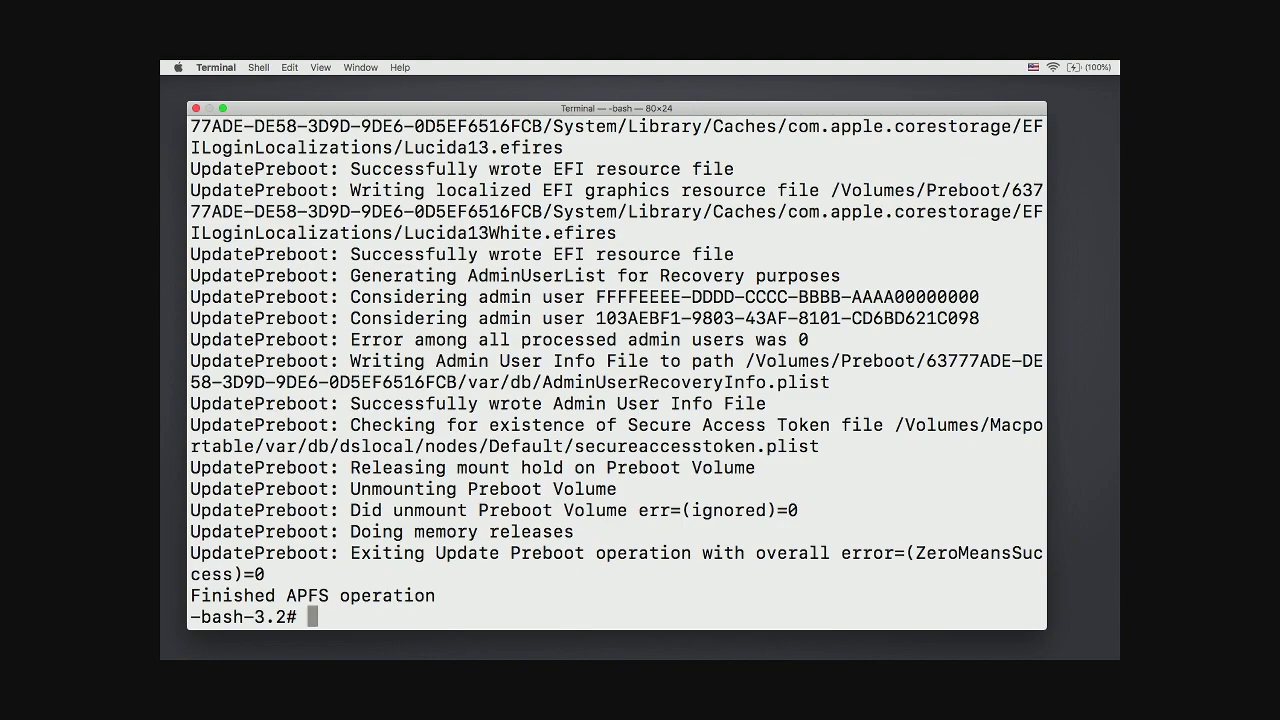
# - Bless Macportable's system folder by running "bless --folder /Volumes/Macportable/System/Library/CoreServices --bootefi --verbose"
pyautogui.write('bless --folder')
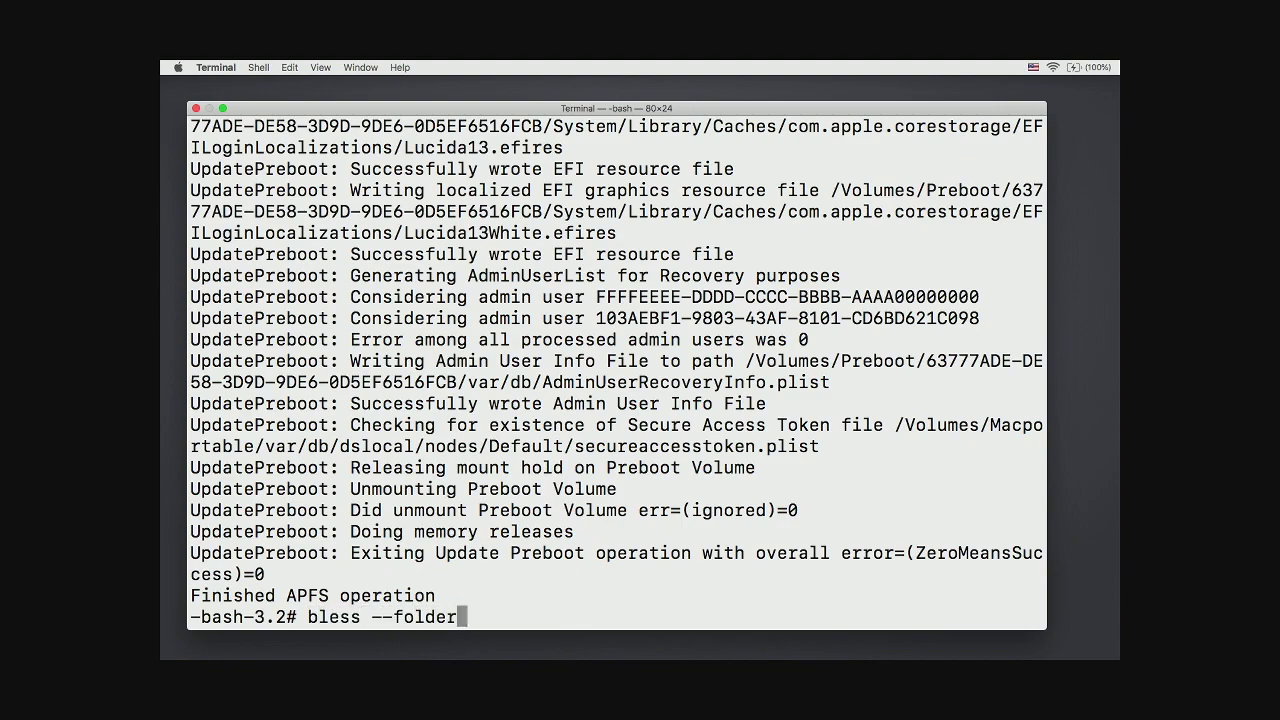
pyautogui.write(' /V')
pyautogui.press('Tab')
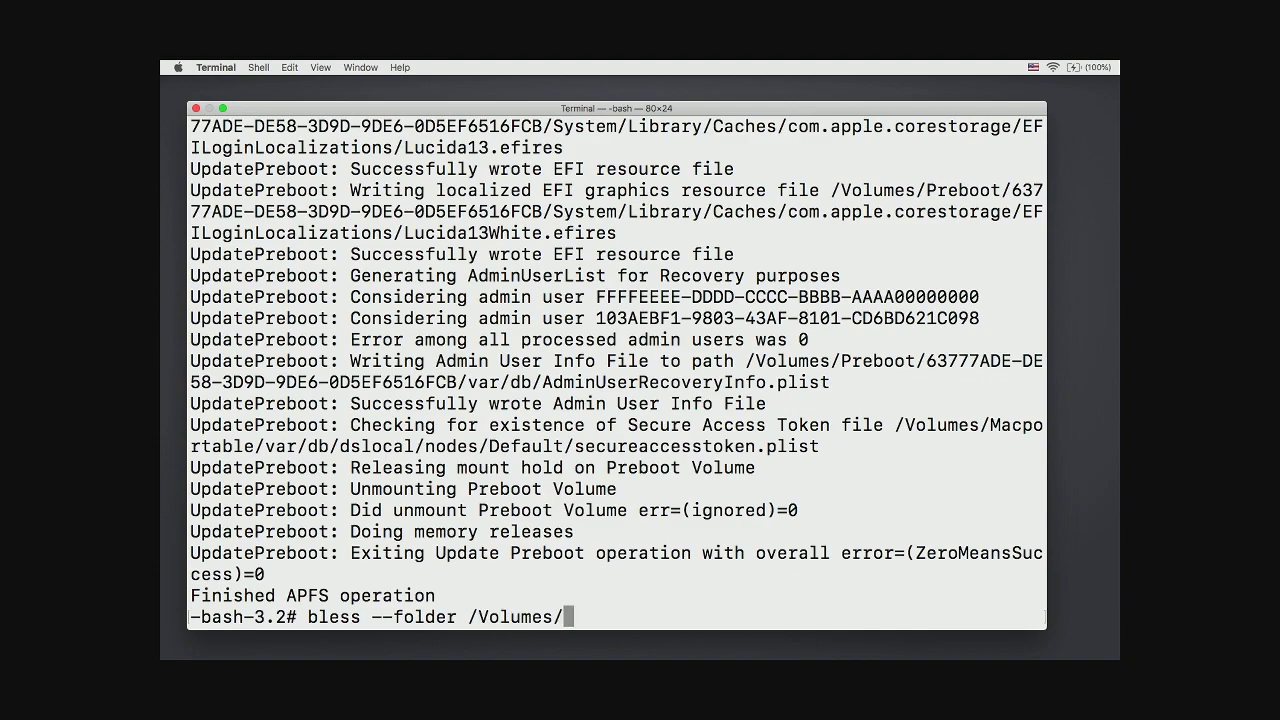
pyautogui.write('Macp')
pyautogui.press('Tab')
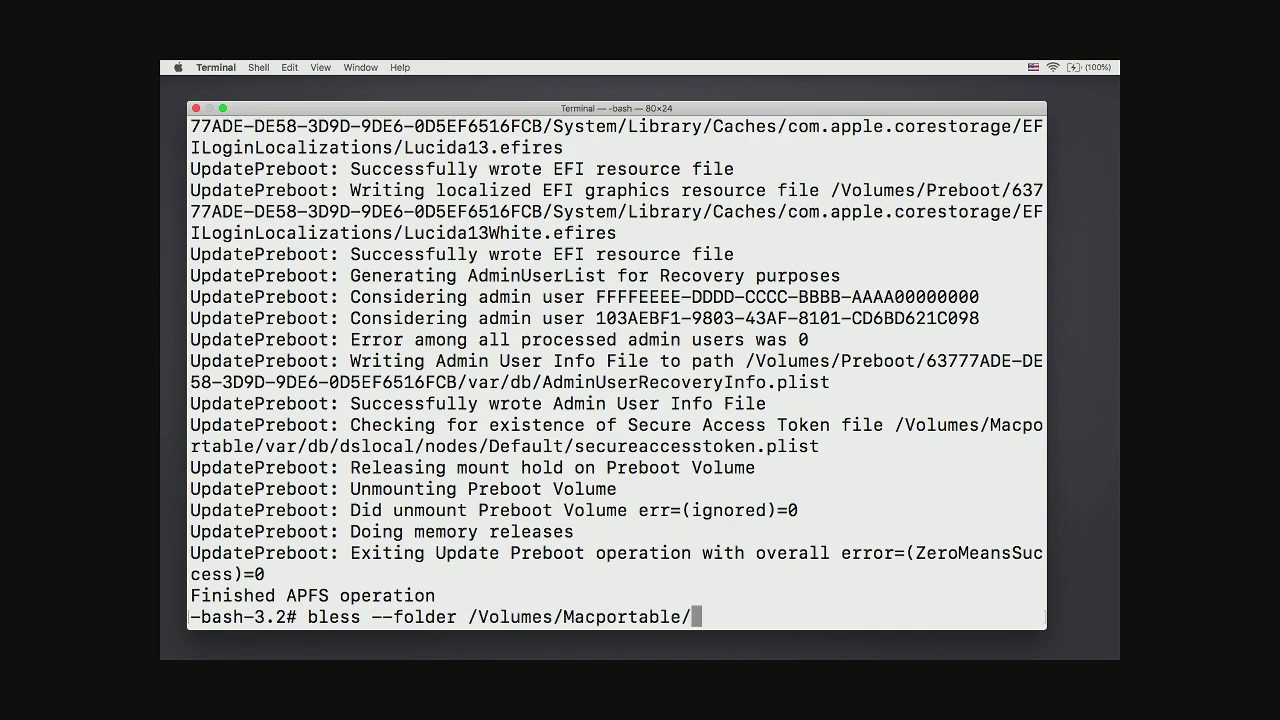
pyautogui.write('S')
pyautogui.press('Tab')
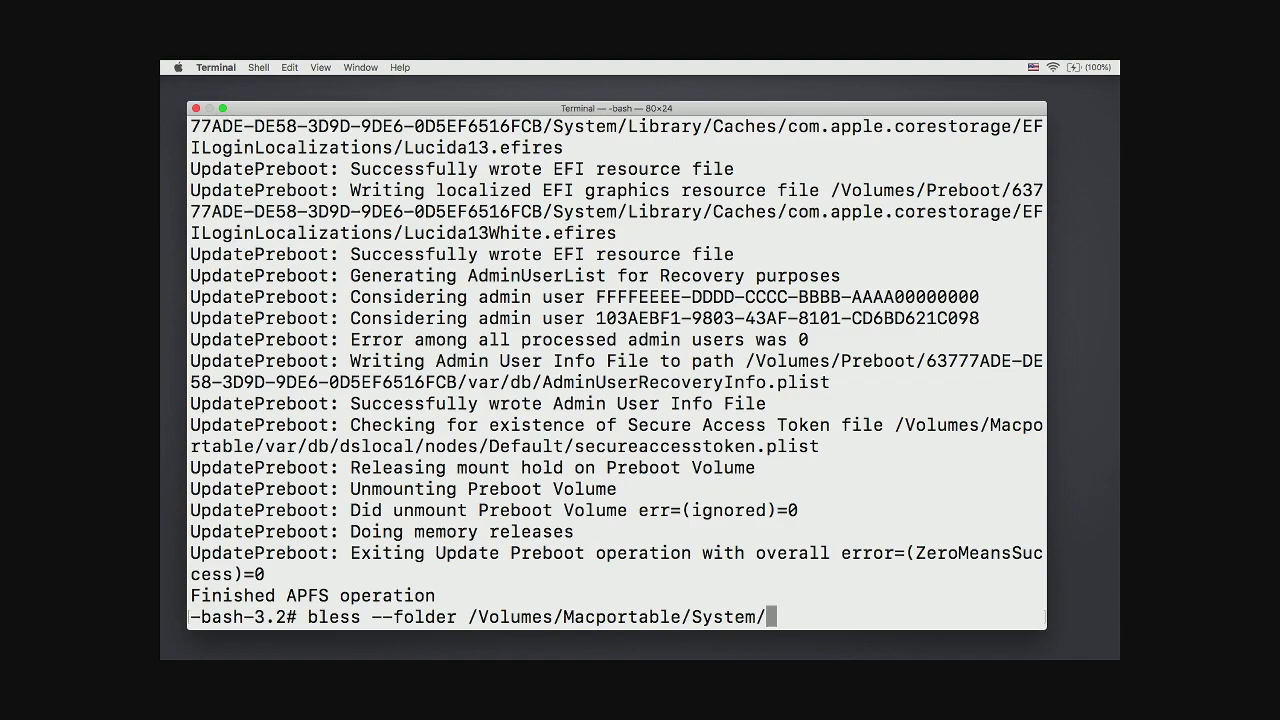
pyautogui.write('L')
pyautogui.press('Tab')
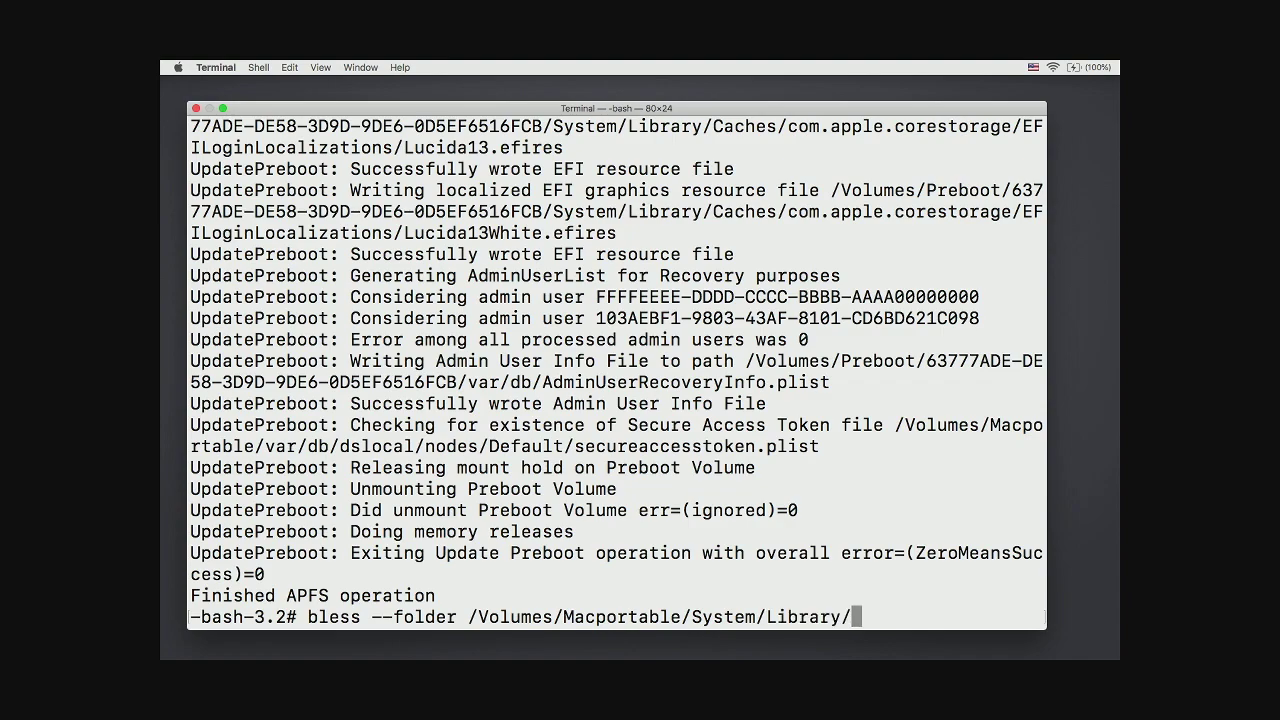
pyautogui.write('CoreS')
pyautogui.press('Tab')
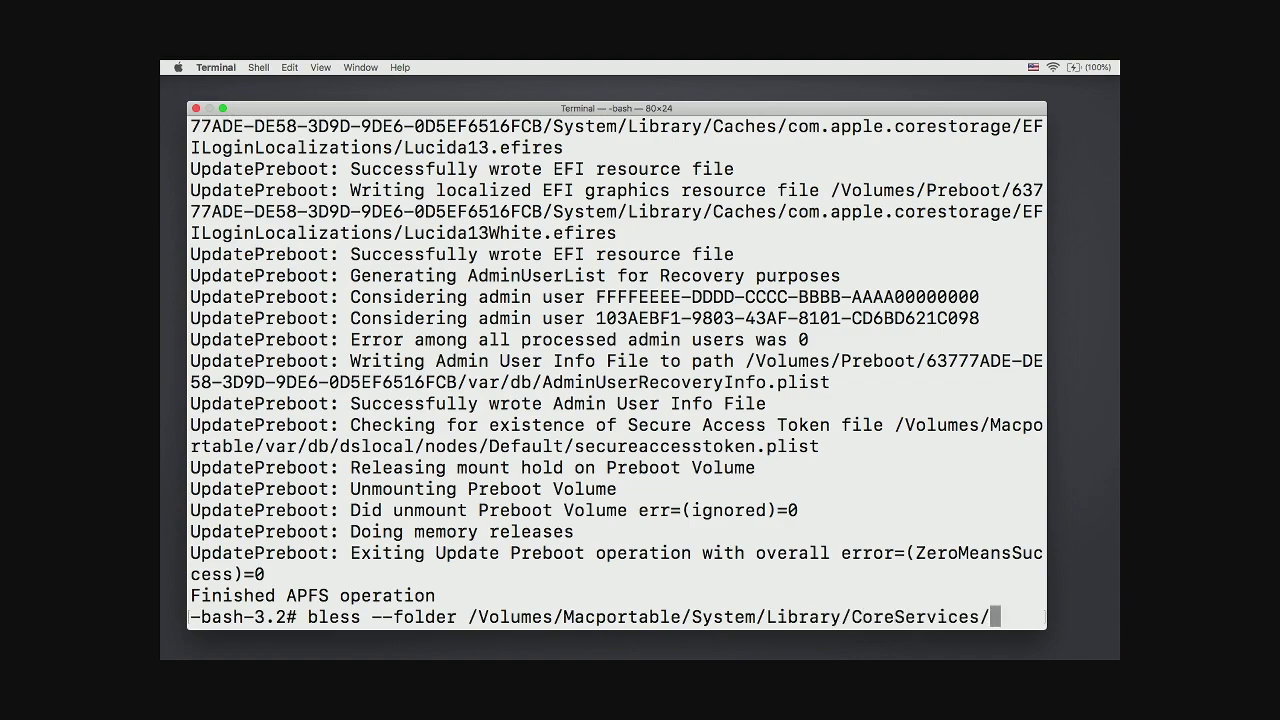
pyautogui.press('BackSpace')
pyautogui.write('--bootefi')
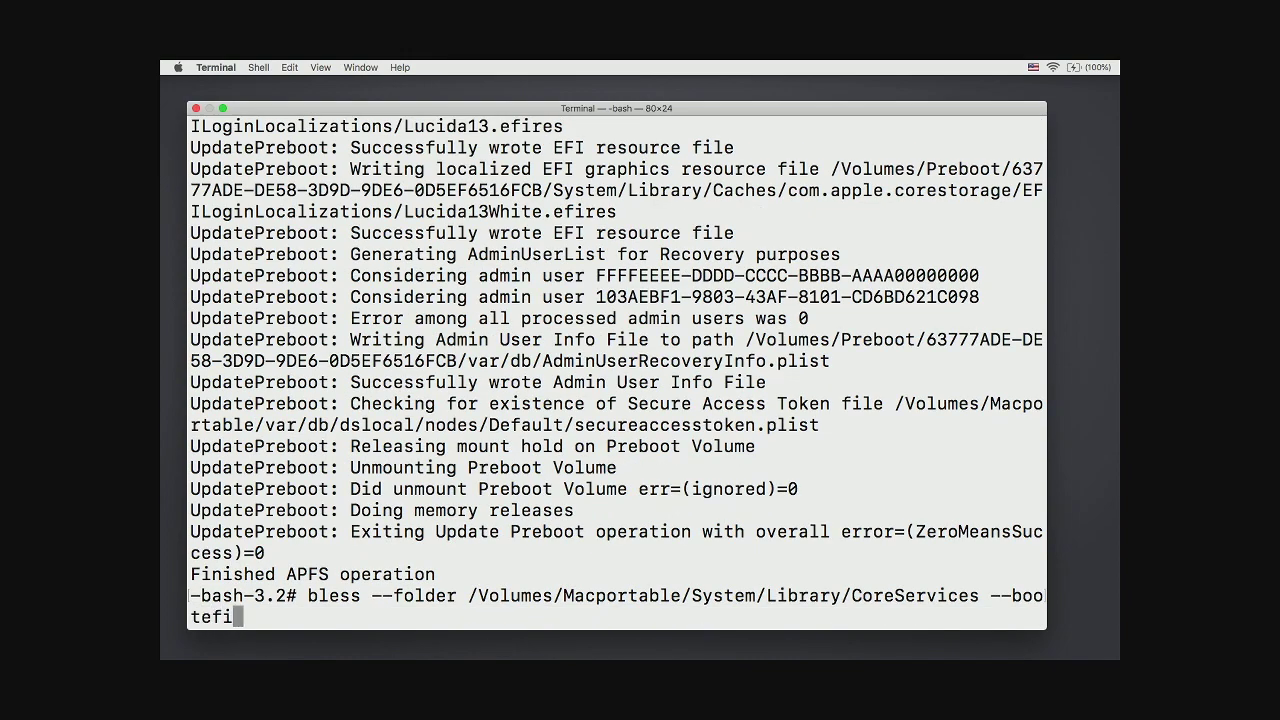
pyautogui.write(' --verbose')
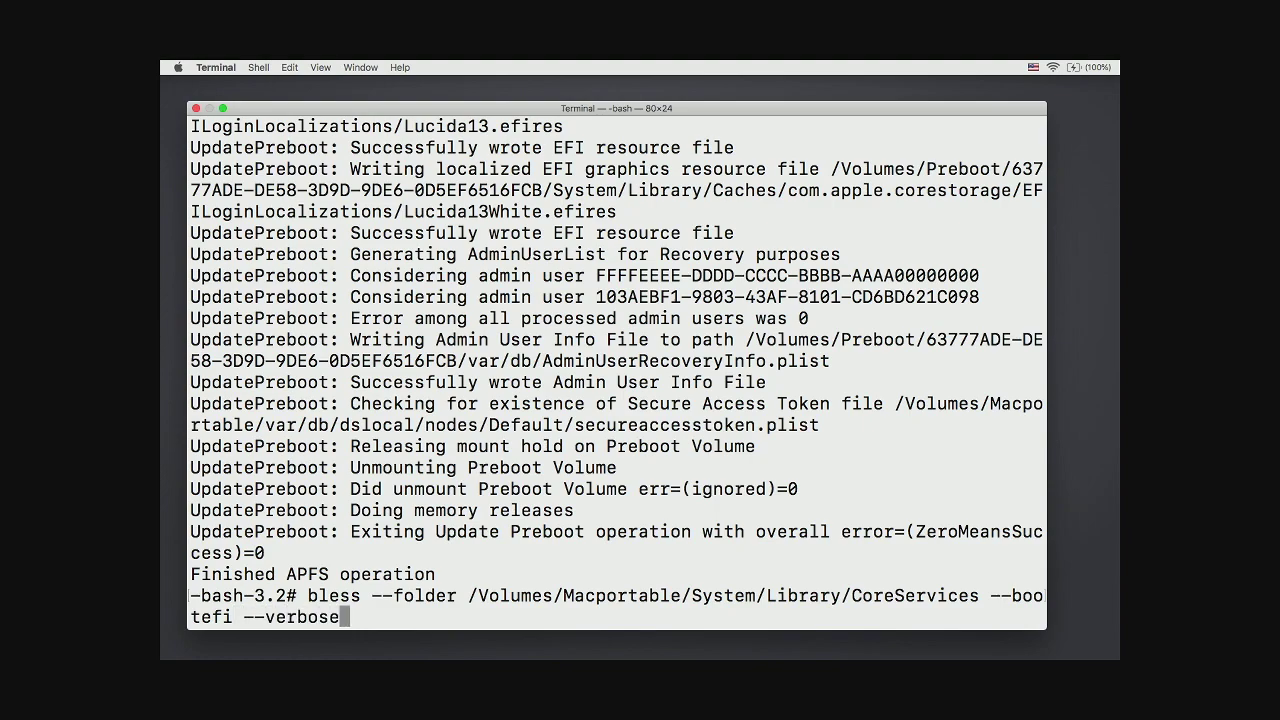
pyautogui.press('Return')
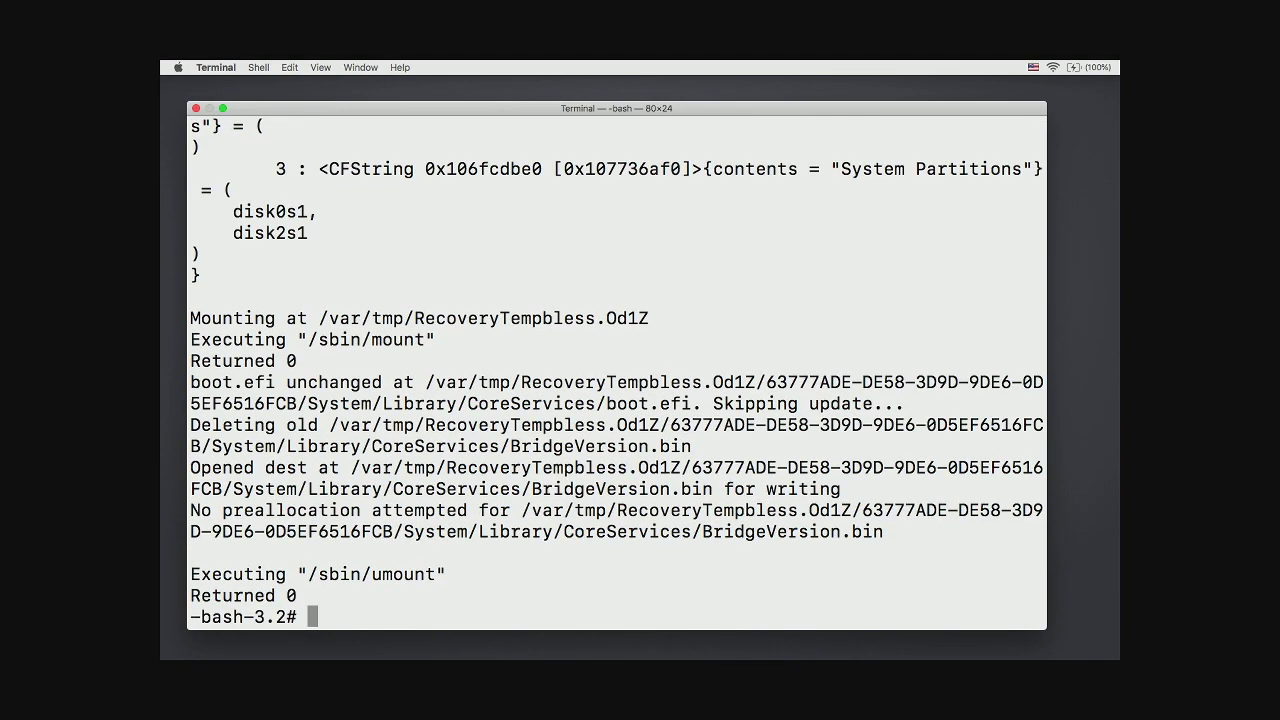
# - Restart the Mac with the "reboot" command and log in with the account password
pyautogui.write('reboot')
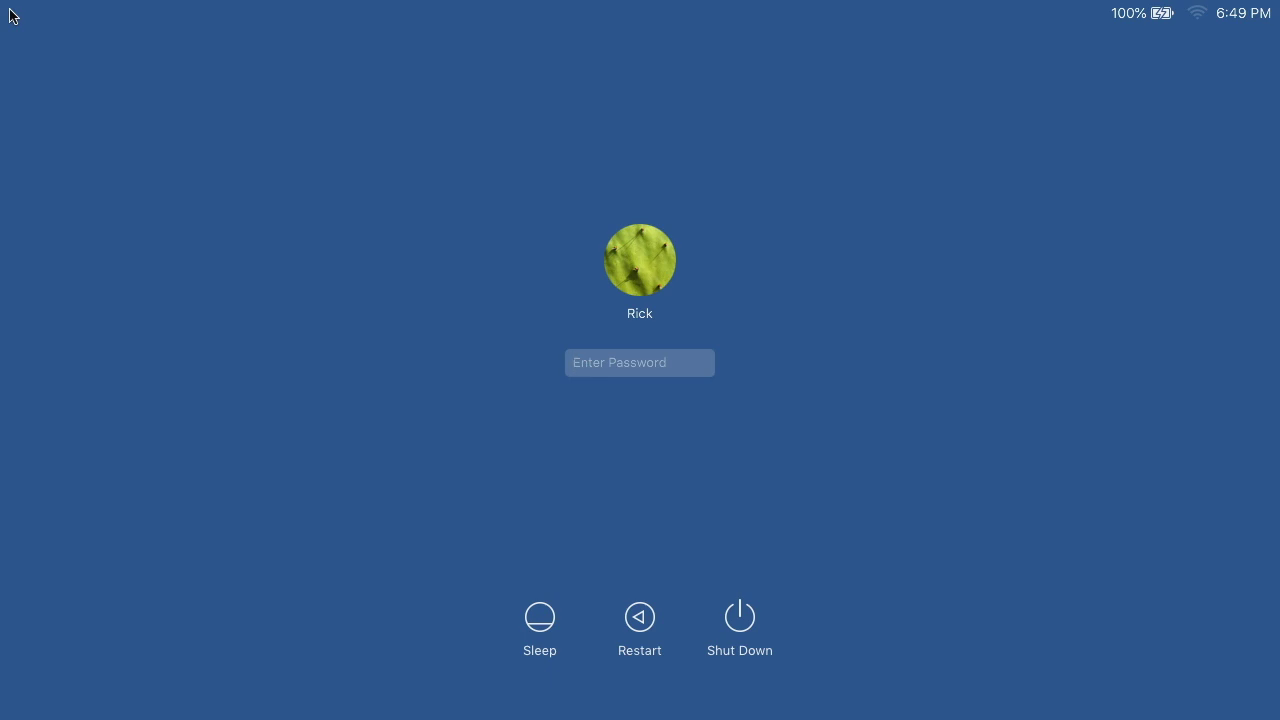
pyautogui.write('********')
pyautogui.press('Return')
# - Show the Finder info for the Macportable drive to check its volume format
pyautogui.click(1225, 83)
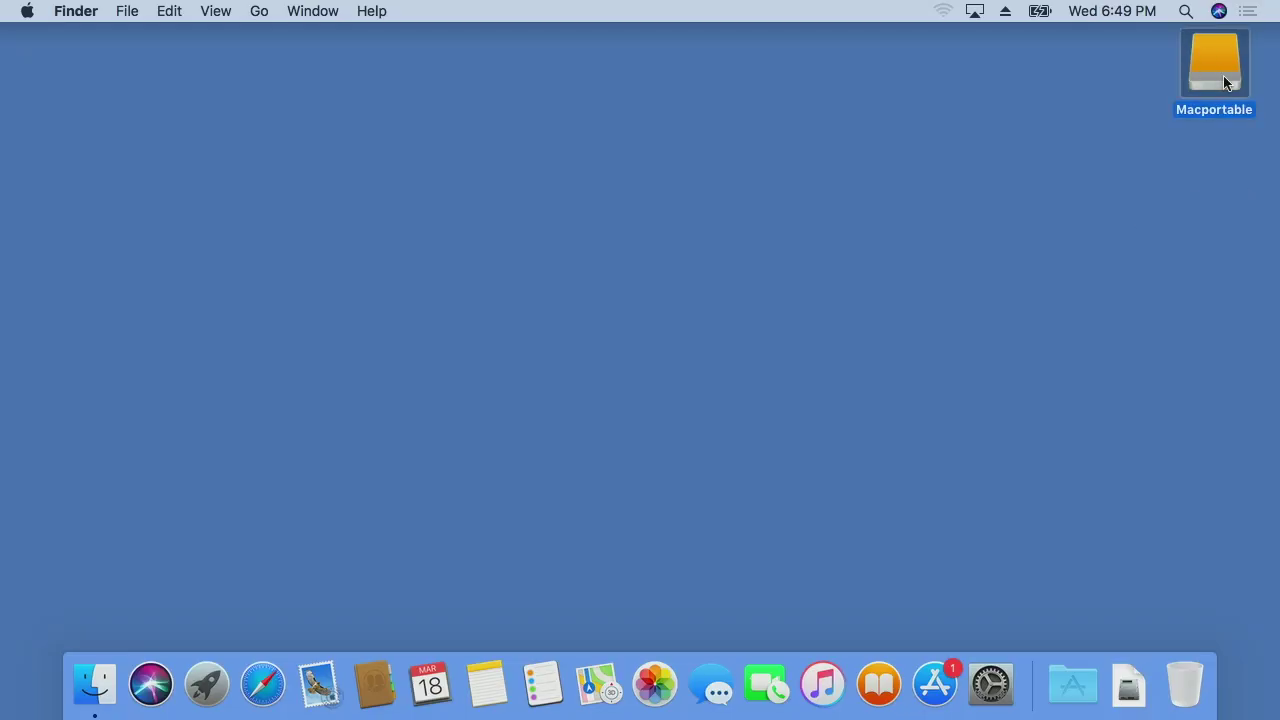
pyautogui.press('super+i')
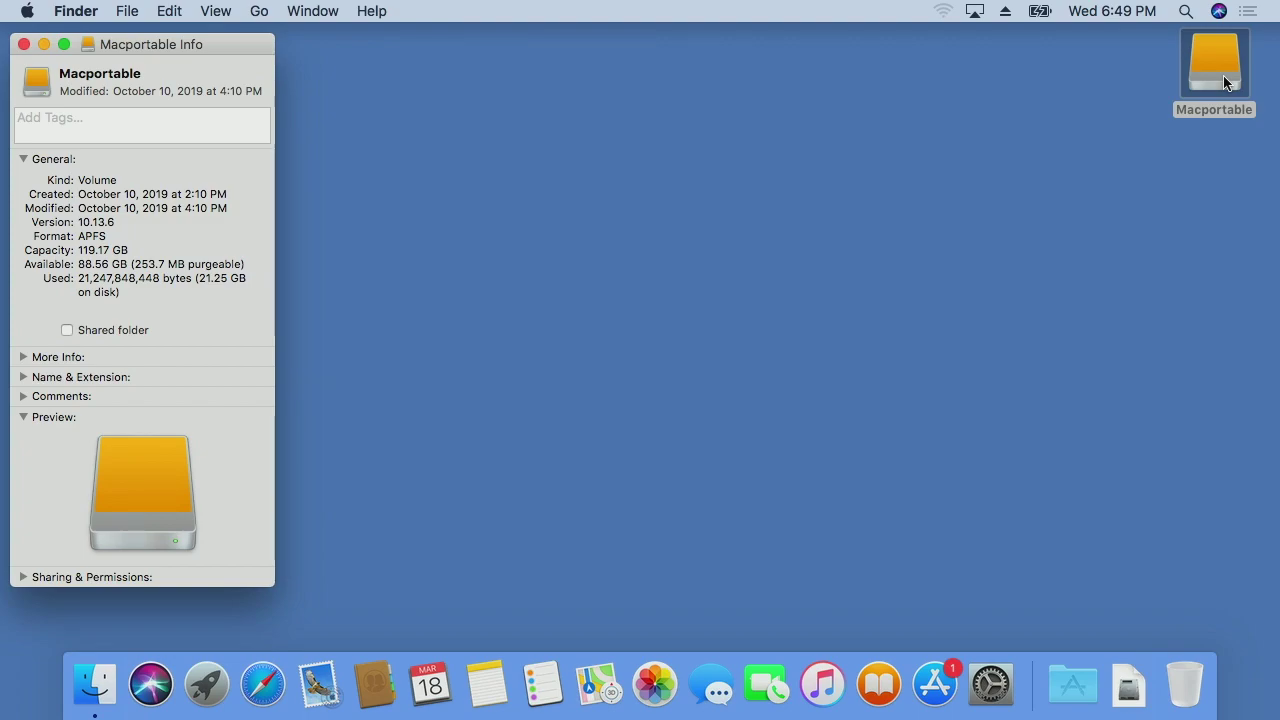